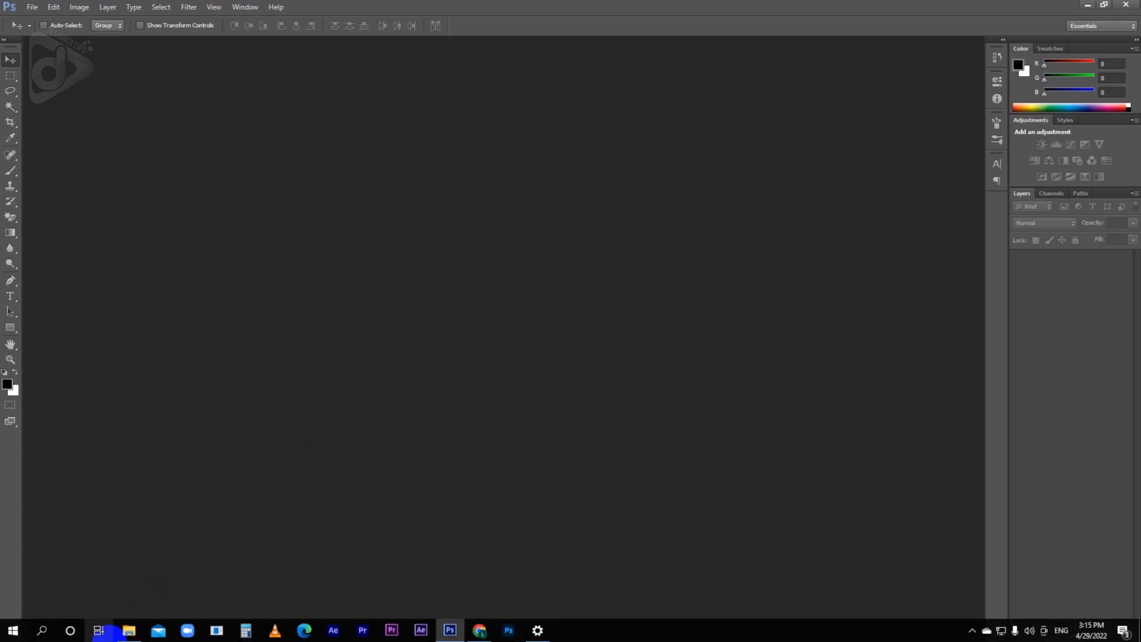
Step: Switch to File Explorer and extract the business-card-mockup archive into its own folder within Tutorial 124
{"action": "left_click", "coordinate": [126, 633]}
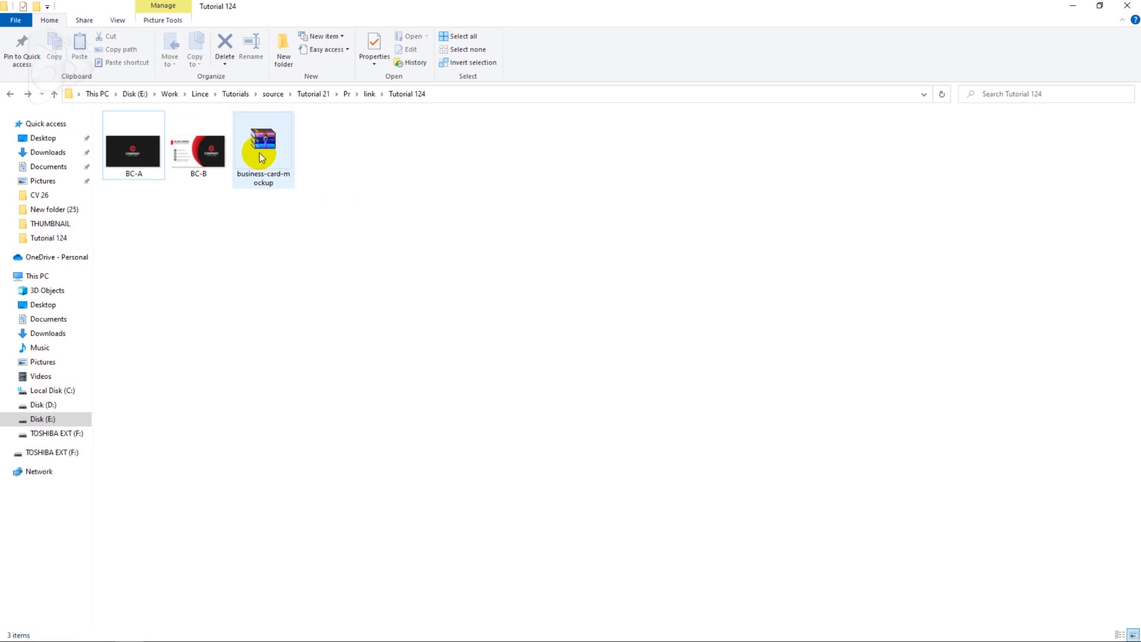
{"action": "left_click", "coordinate": [260, 157]}
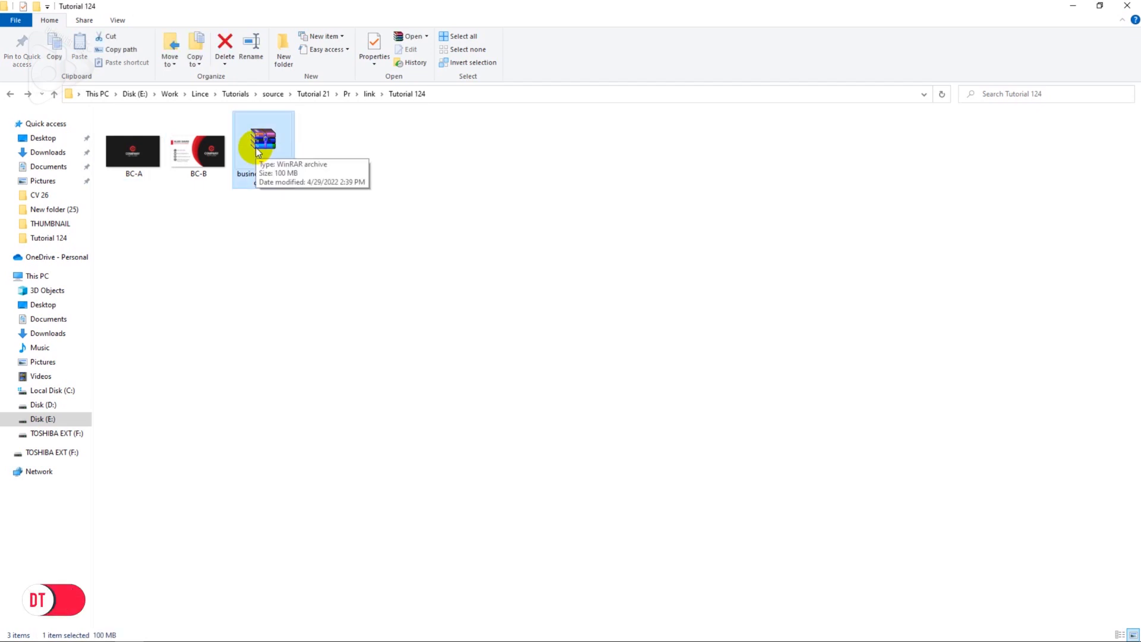
{"action": "right_click", "coordinate": [257, 150]}
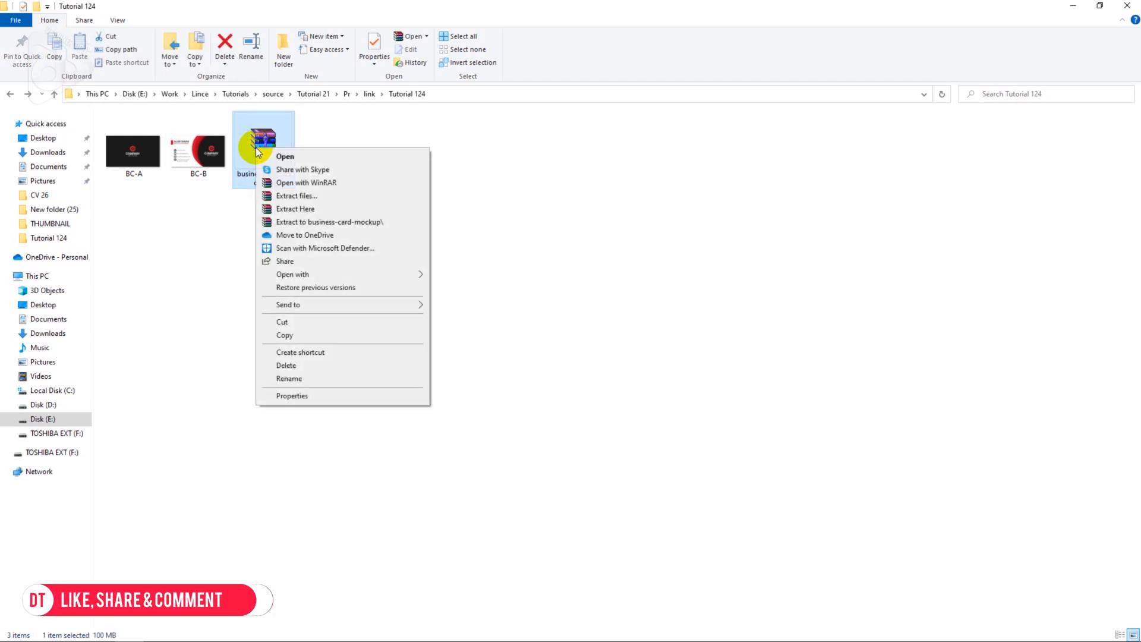
{"action": "left_click", "coordinate": [297, 196]}
{"action": "left_click", "coordinate": [589, 449]}
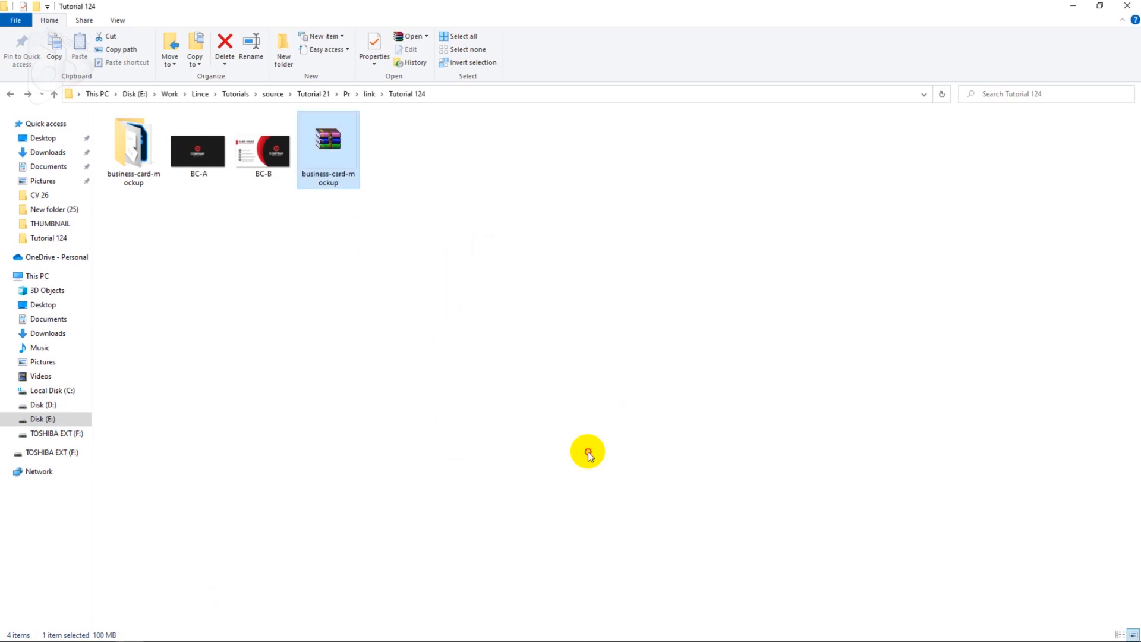
{"action": "left_click", "coordinate": [587, 452]}
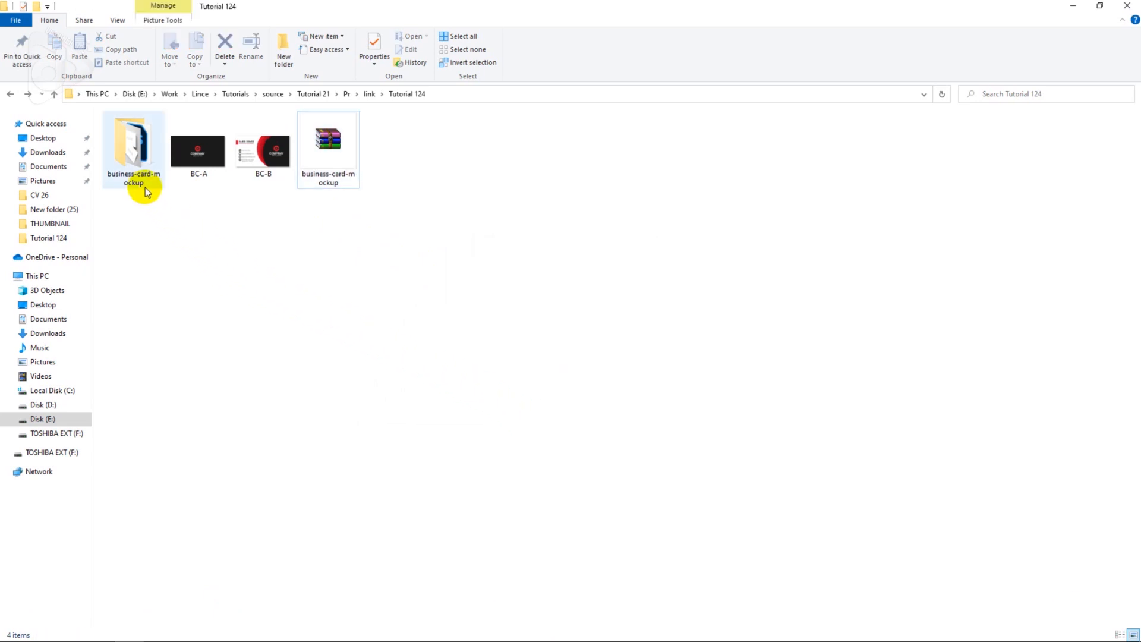
Step: Preview the Business_Card_Mockup image in the extracted business-card-mockup folder, and open the Business_Card_Mockup PSD file in Photoshop
{"action": "double_click", "coordinate": [134, 169]}
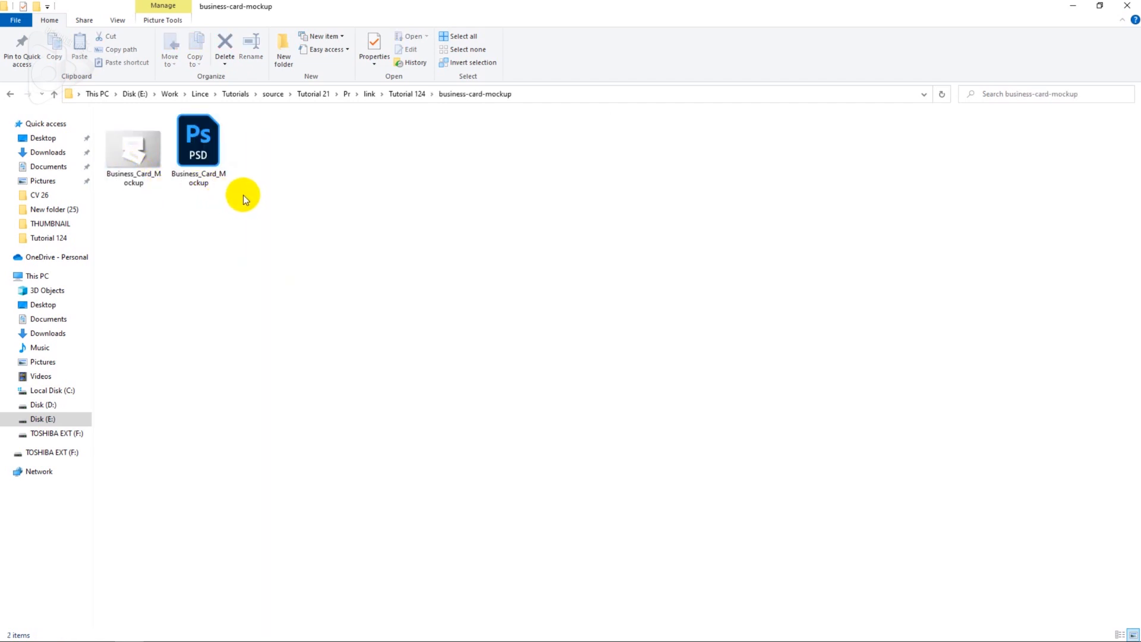
{"action": "mouse_move", "coordinate": [141, 162]}
{"action": "double_click", "coordinate": [137, 158]}
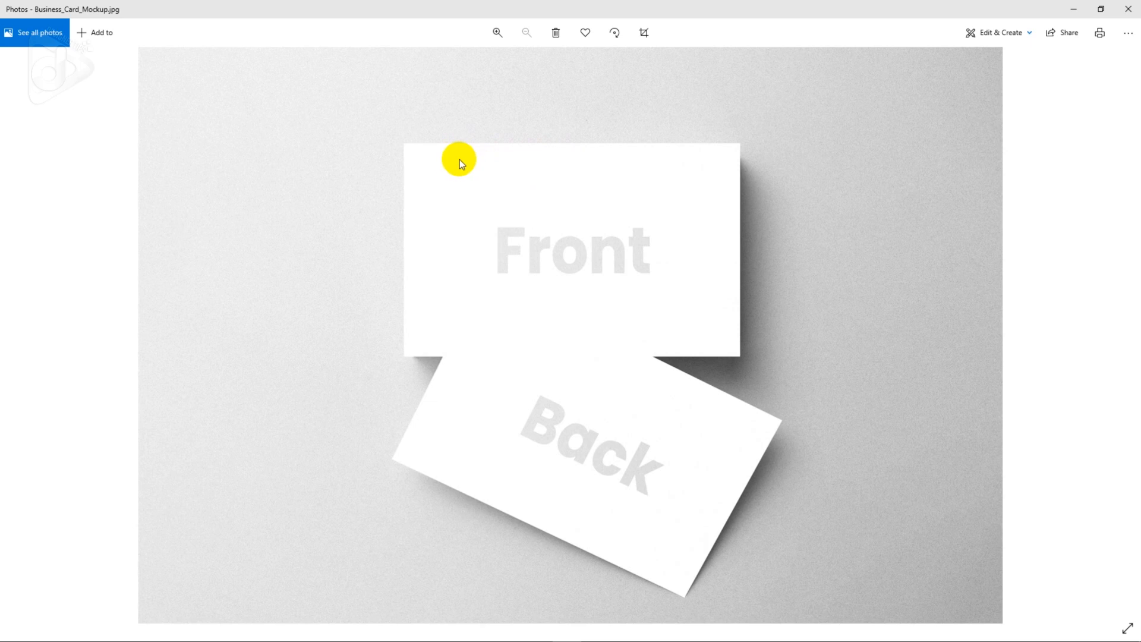
{"action": "left_click", "coordinate": [1127, 9]}
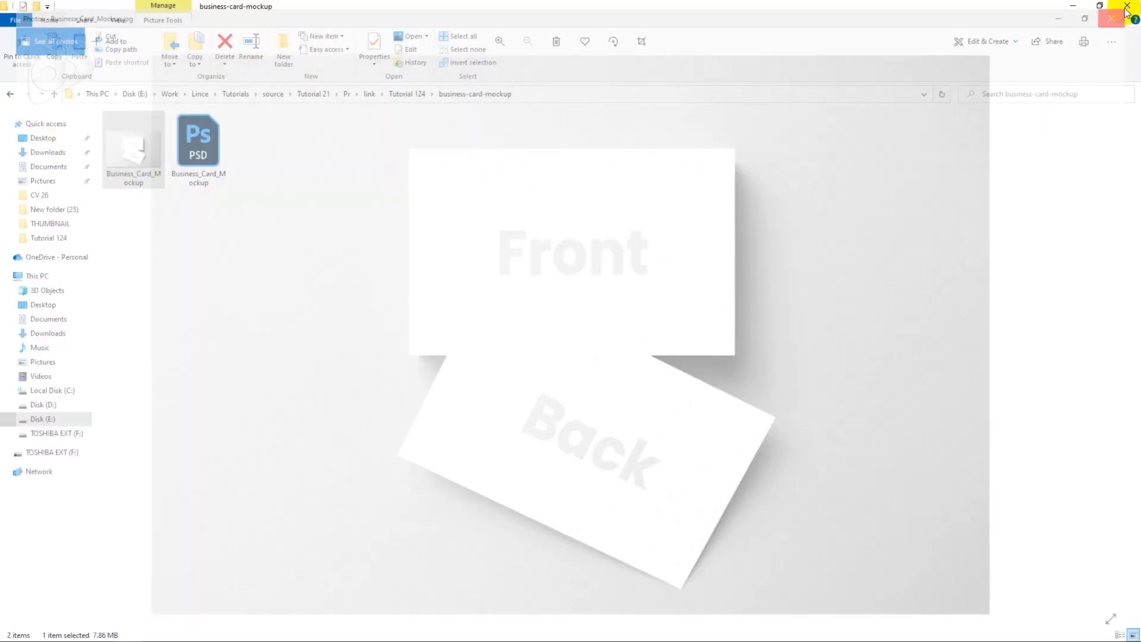
{"action": "double_click", "coordinate": [217, 149]}
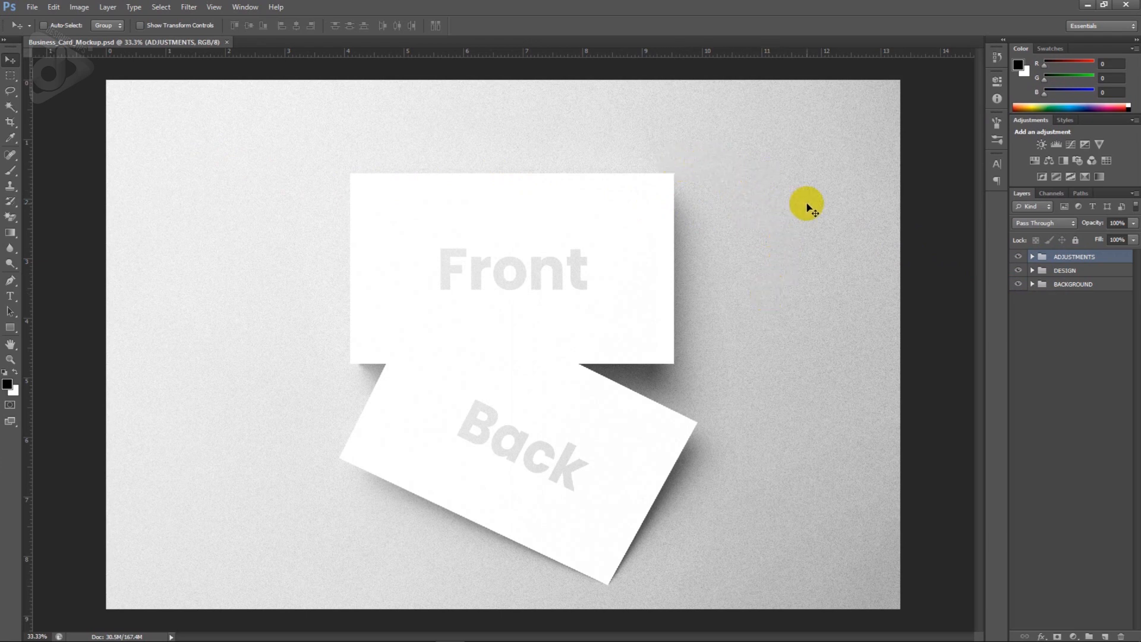
Step: Examine the layers in the ADJUSTMENTS group, including the effect of toggling the TEXTURE layer's visibility
{"action": "left_click", "coordinate": [1031, 257]}
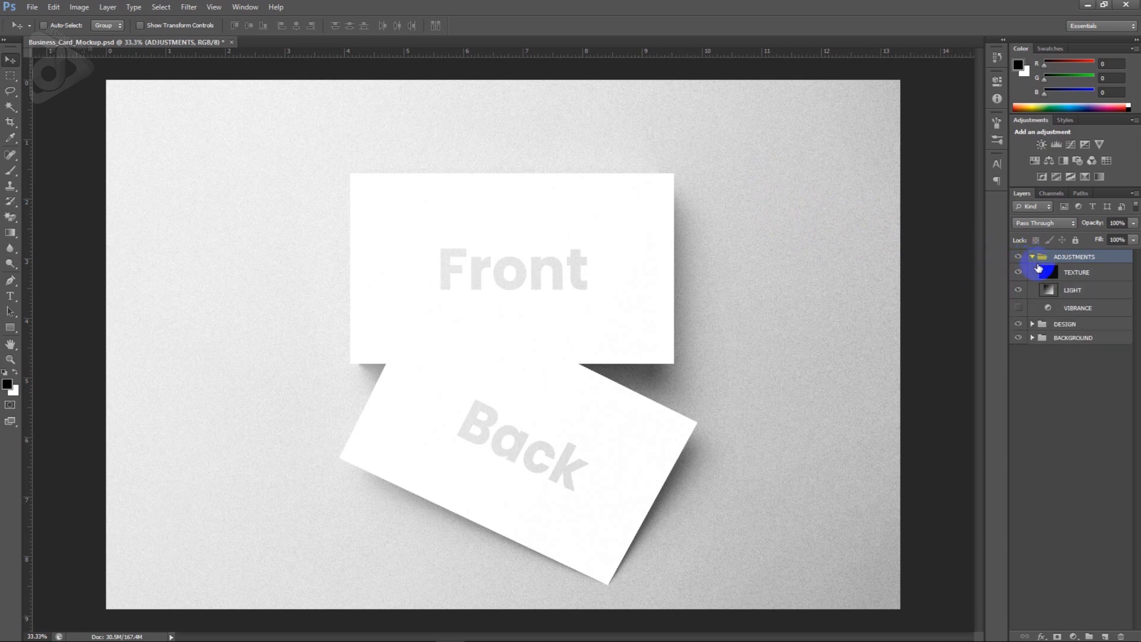
{"action": "left_click", "coordinate": [1079, 277]}
{"action": "left_click", "coordinate": [953, 276]}
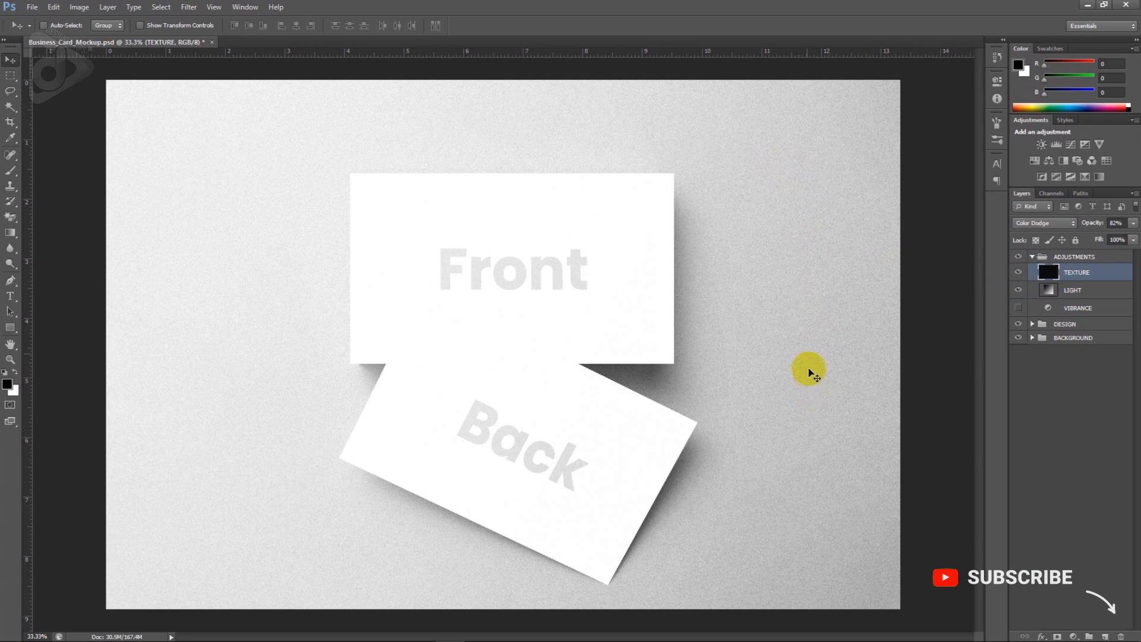
{"action": "left_click", "coordinate": [1068, 274]}
{"action": "left_click", "coordinate": [1072, 295]}
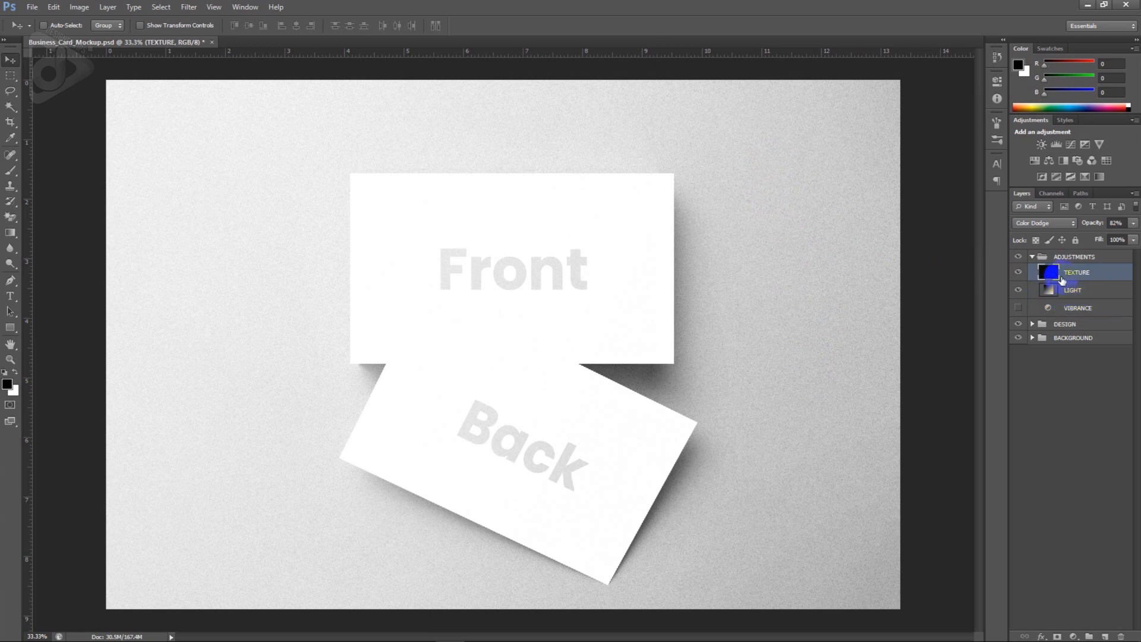
{"action": "left_click", "coordinate": [1023, 272]}
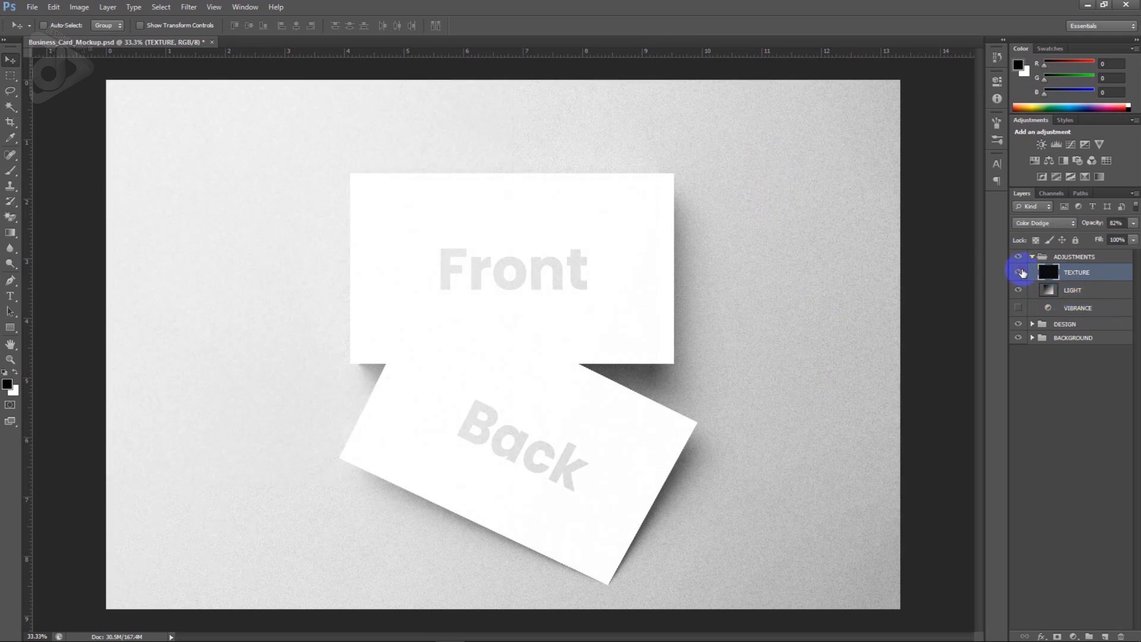
{"action": "left_click", "coordinate": [1032, 258]}
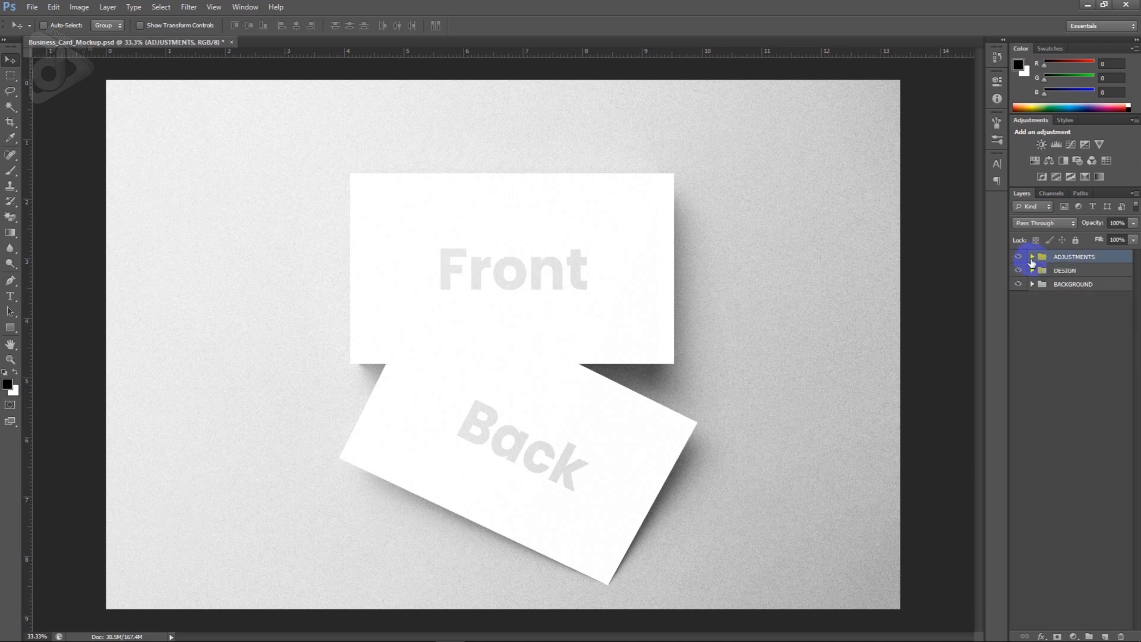
Step: Try the fill colour 805050 on the COLOR layer in the BACKGROUND group
{"action": "left_click", "coordinate": [1056, 286]}
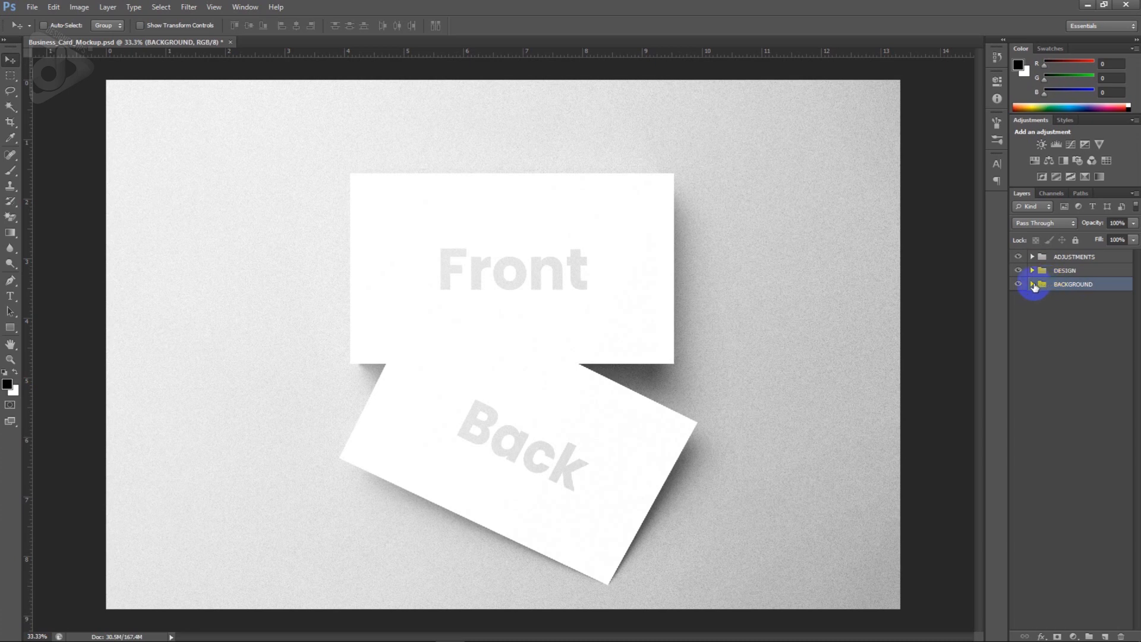
{"action": "left_click", "coordinate": [1033, 284]}
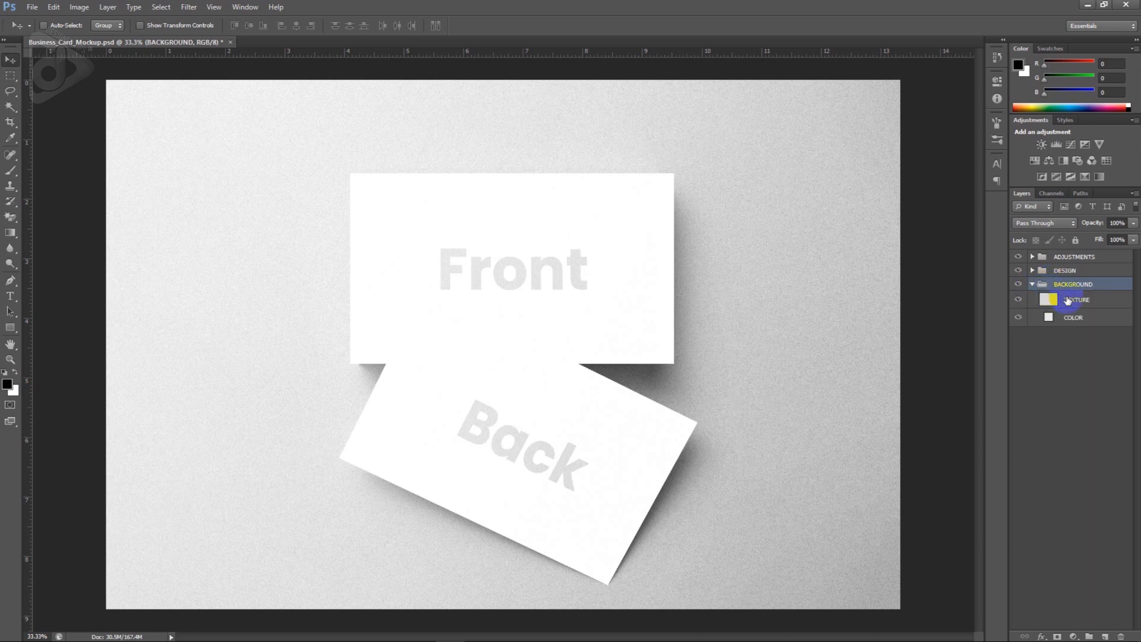
{"action": "left_click", "coordinate": [1060, 320]}
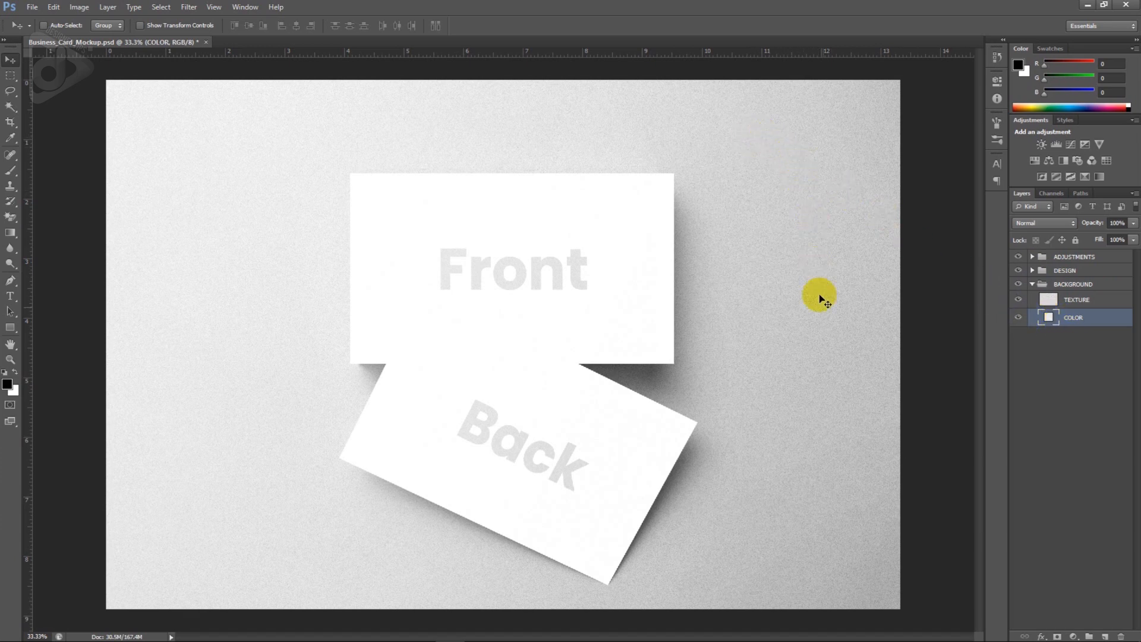
{"action": "double_click", "coordinate": [1050, 320]}
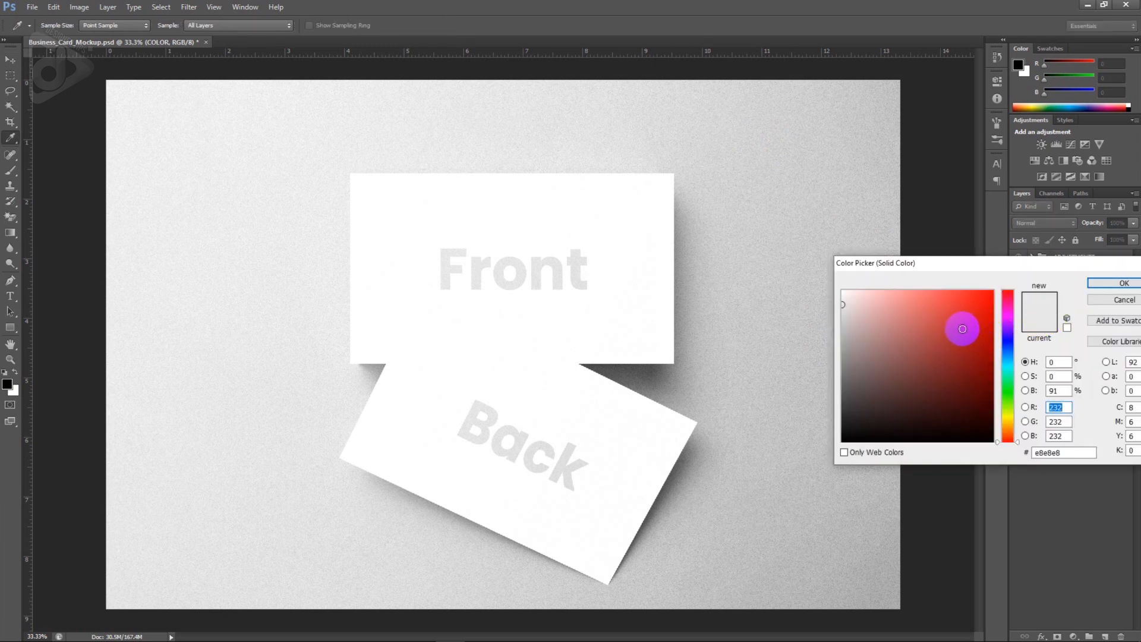
{"action": "left_click", "coordinate": [912, 356]}
{"action": "left_click", "coordinate": [898, 366]}
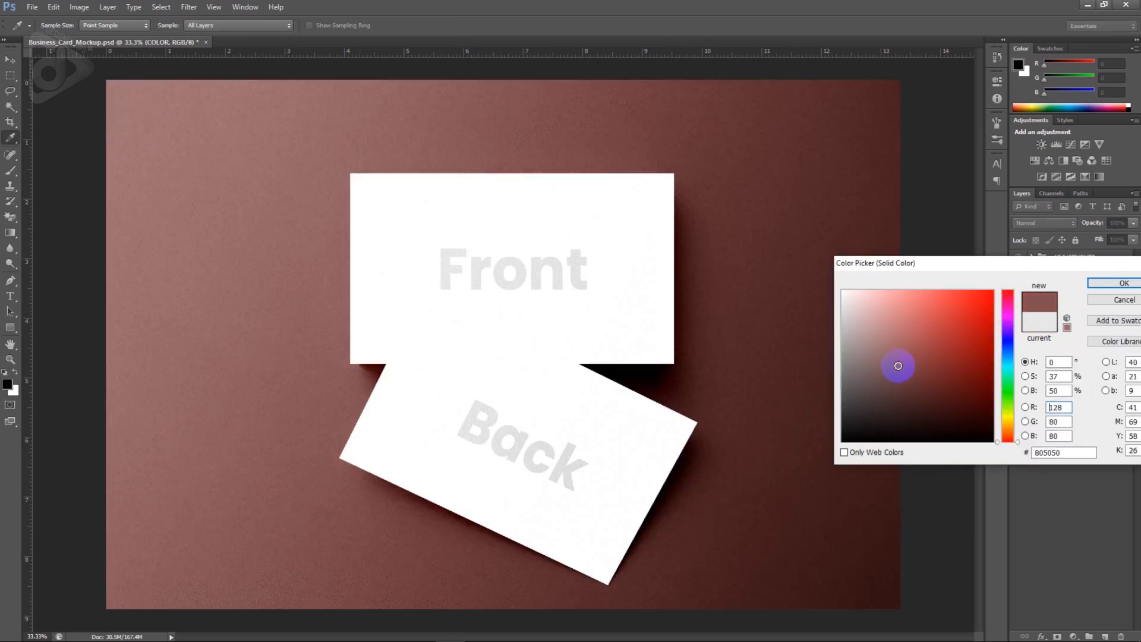
{"action": "left_click", "coordinate": [1124, 300]}
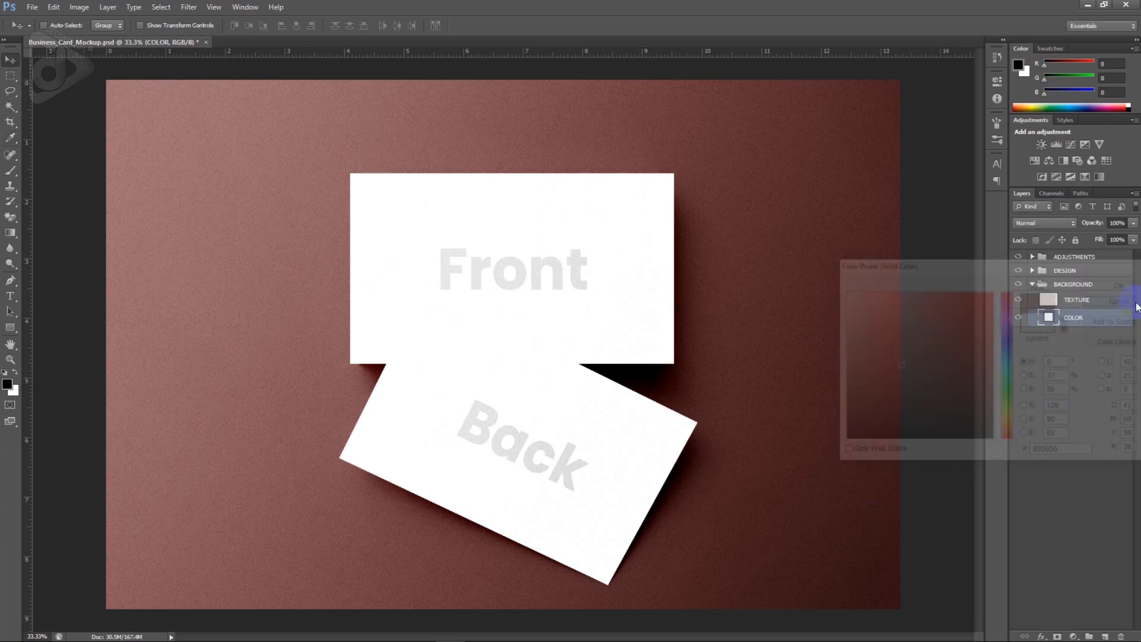
{"action": "left_click", "coordinate": [1035, 285]}
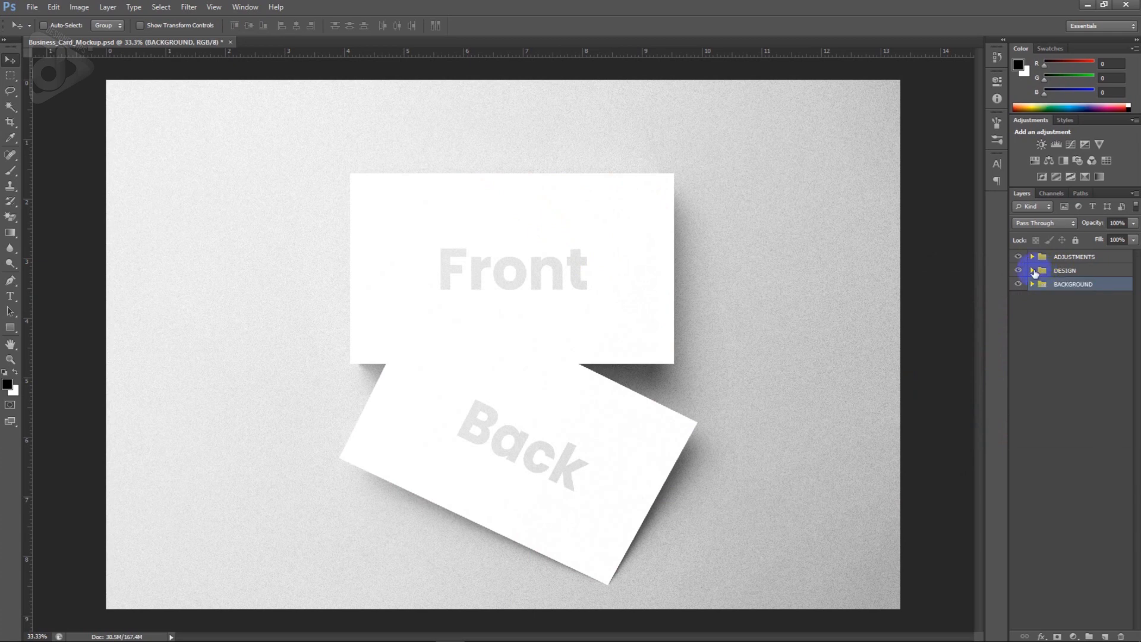
Step: Expand the DESIGN group and open the contents of the FRONT smart object for editing
{"action": "left_click", "coordinate": [1033, 271]}
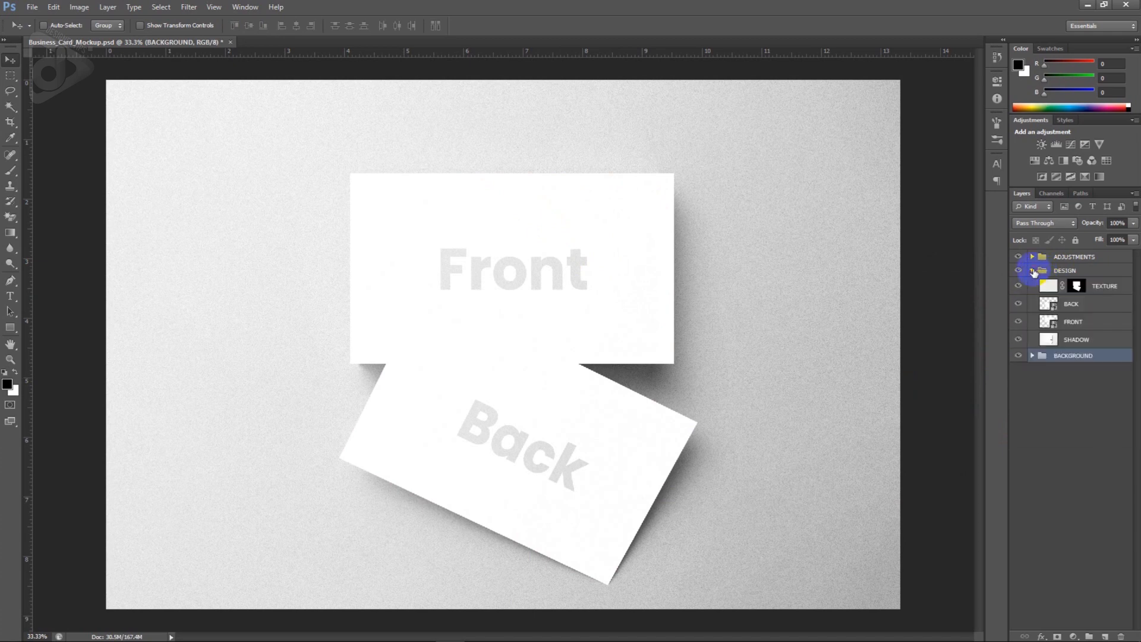
{"action": "left_click", "coordinate": [1073, 304]}
{"action": "left_click", "coordinate": [1073, 322]}
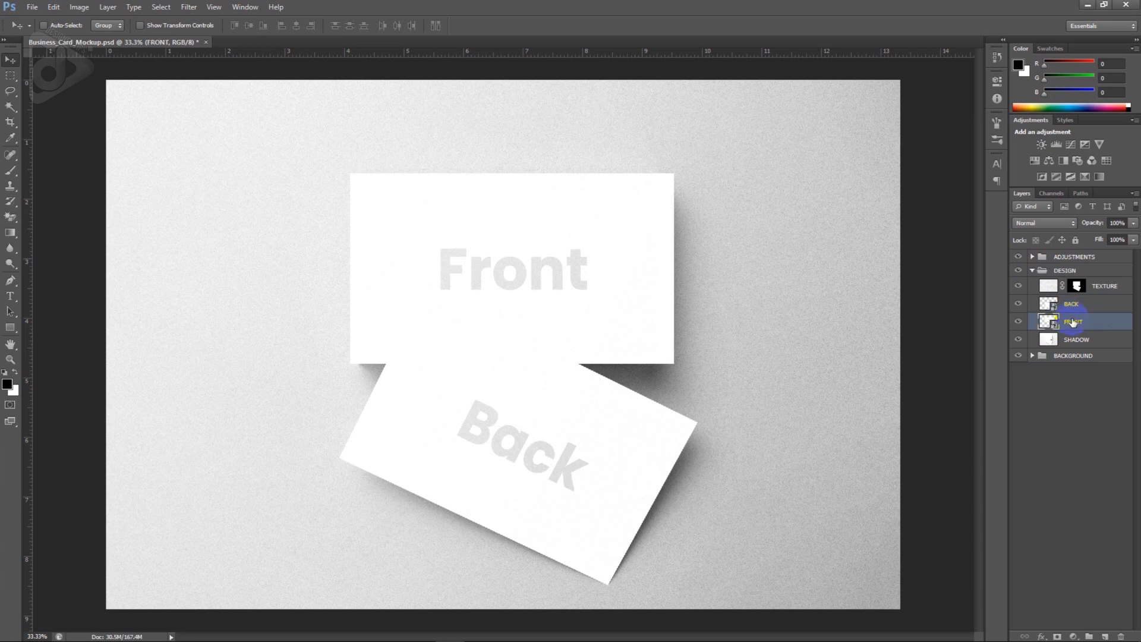
{"action": "left_click", "coordinate": [1070, 306]}
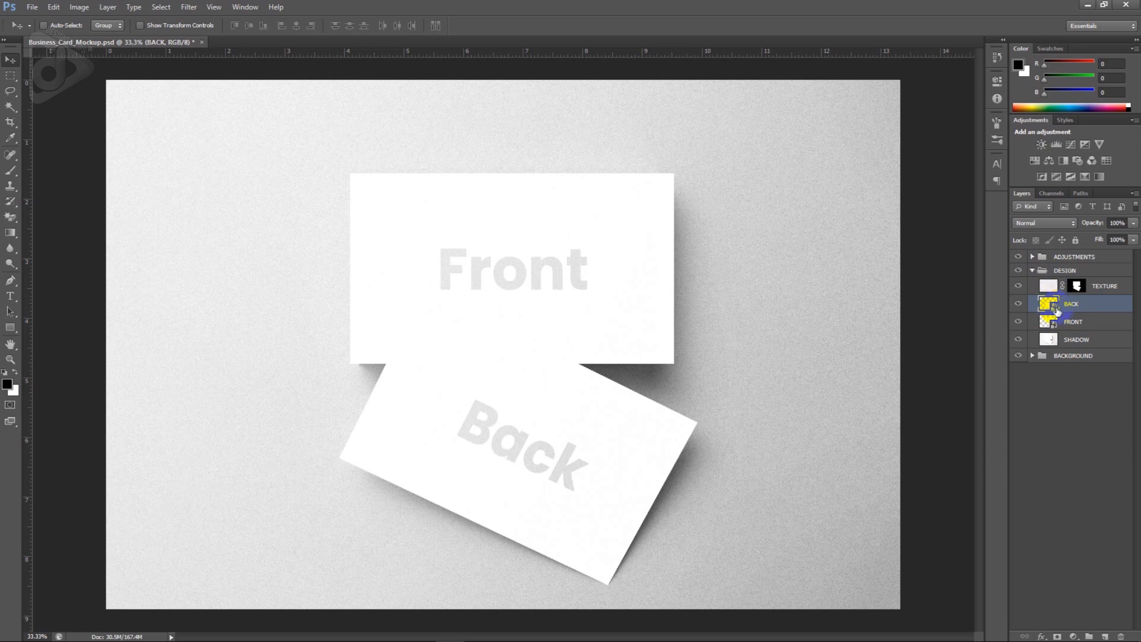
{"action": "left_click", "coordinate": [1054, 323]}
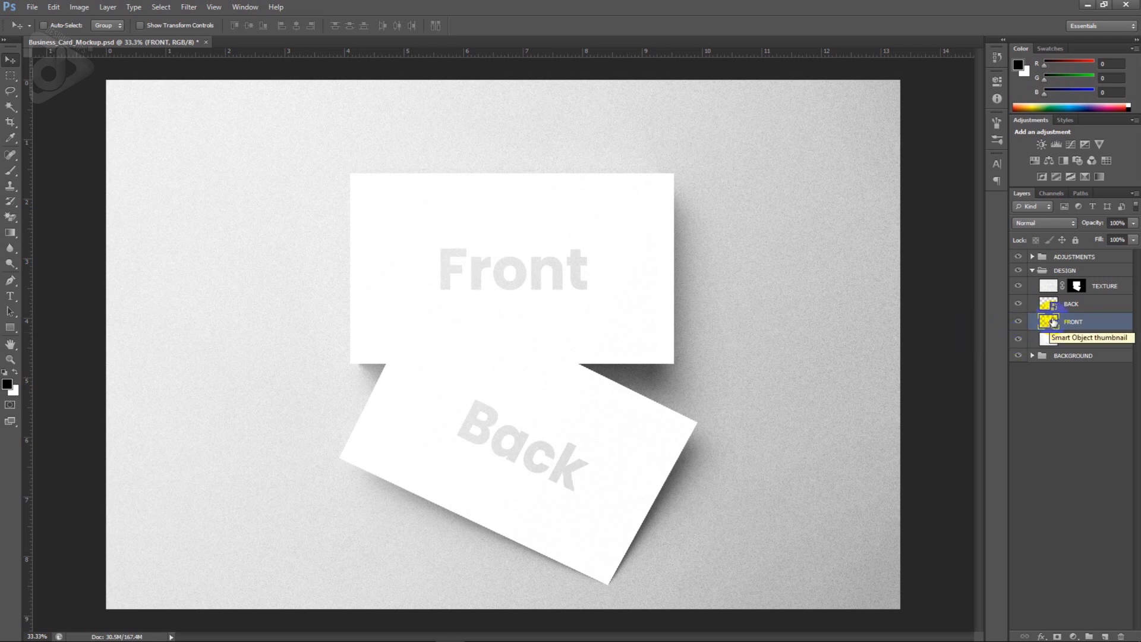
{"action": "double_click", "coordinate": [1053, 322]}
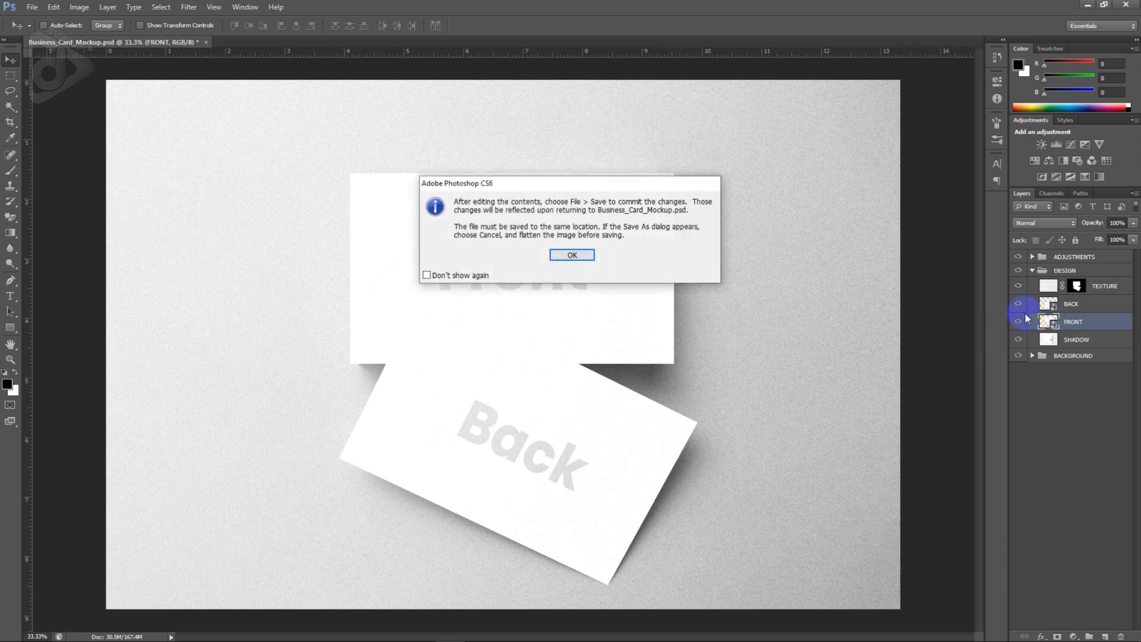
{"action": "left_click", "coordinate": [574, 255]}
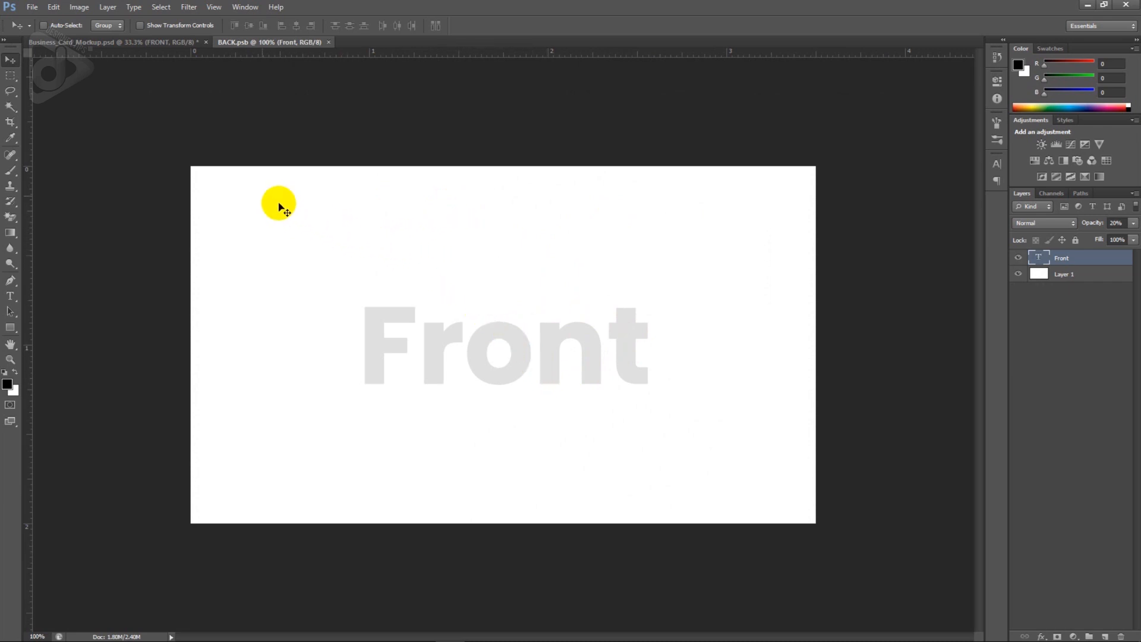
Step: Place the BC-A image over the front card artwork and save the smart object to update the mockup
{"action": "left_click", "coordinate": [32, 8]}
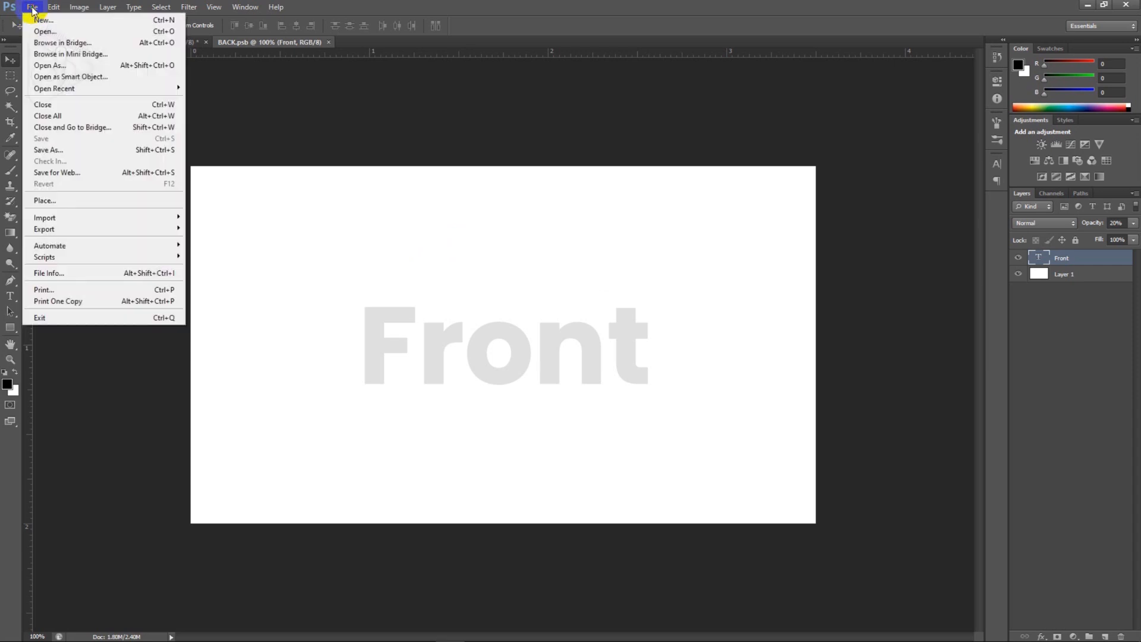
{"action": "left_click", "coordinate": [59, 200]}
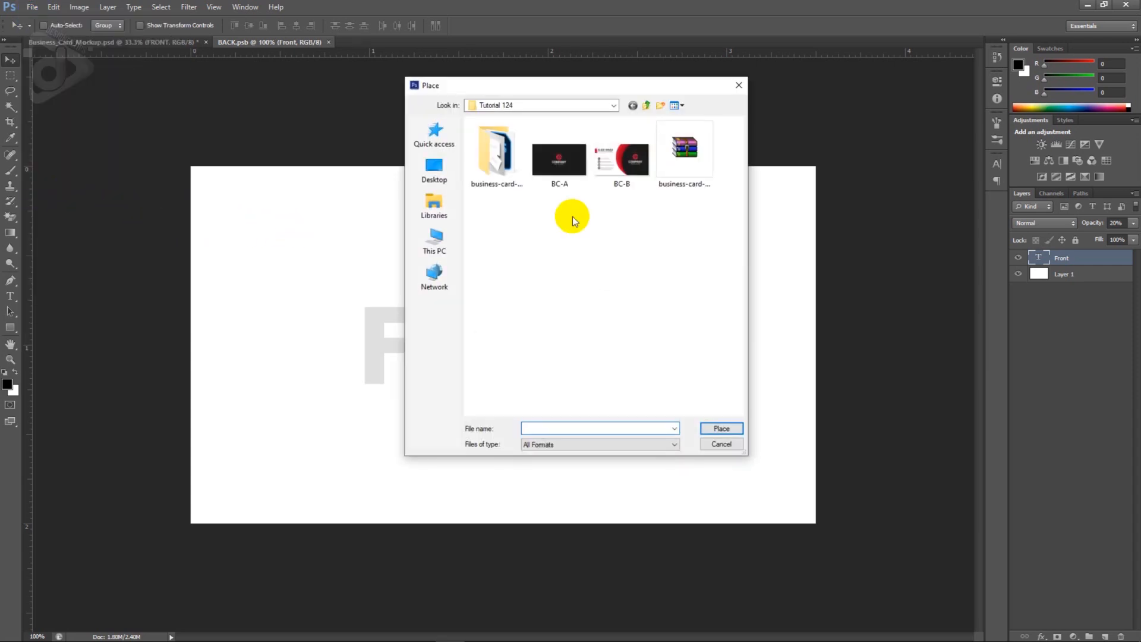
{"action": "left_click", "coordinate": [553, 161]}
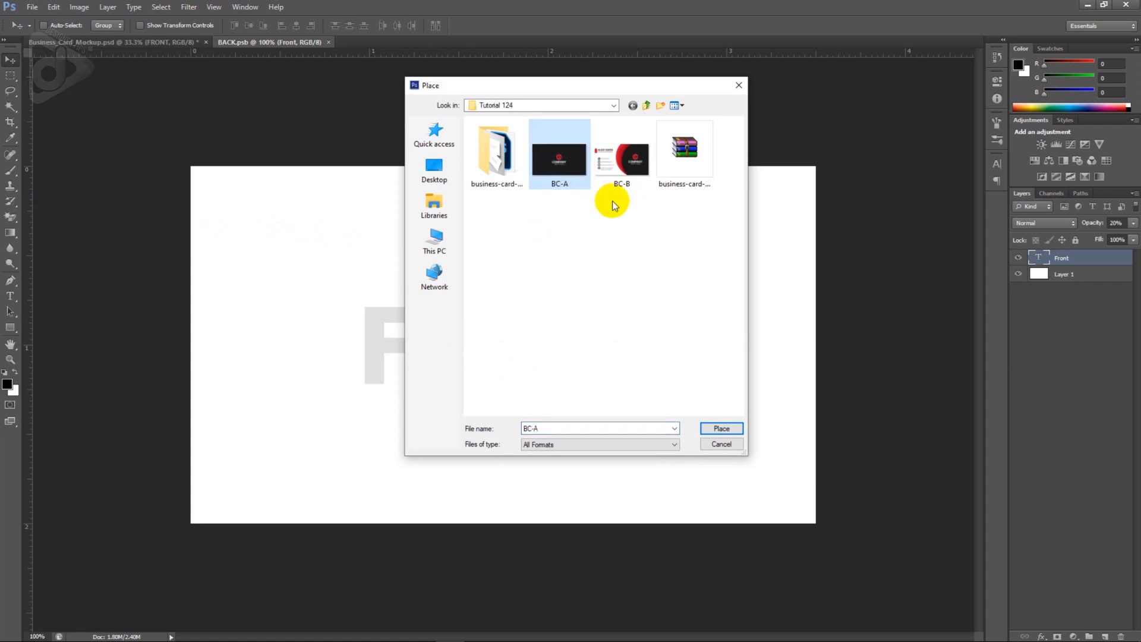
{"action": "left_click", "coordinate": [722, 429]}
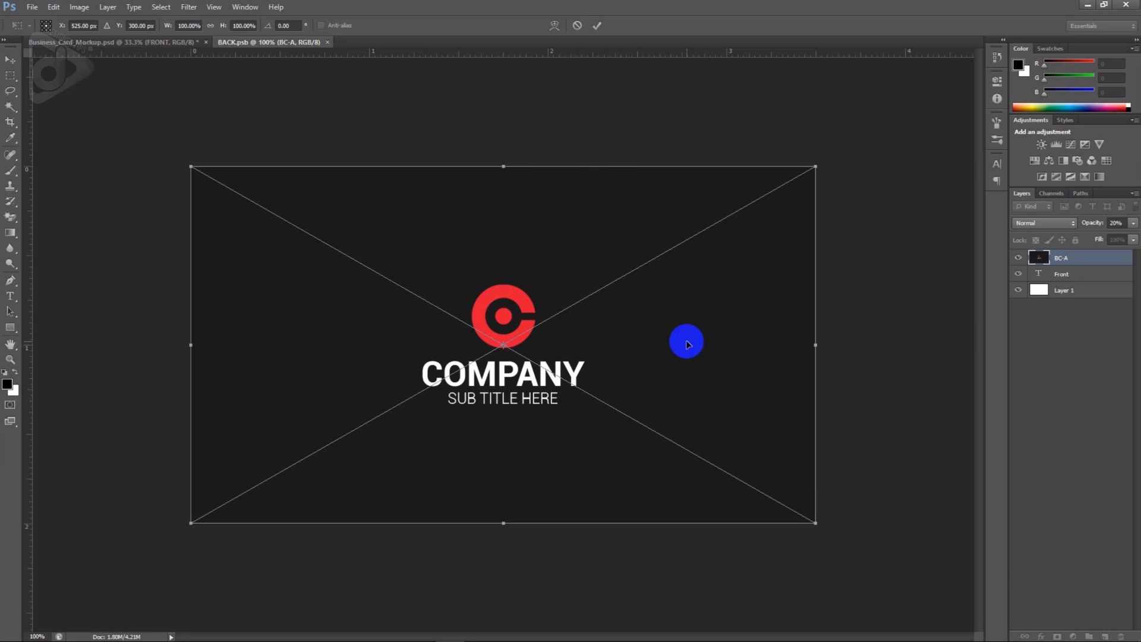
{"action": "key", "text": "Return"}
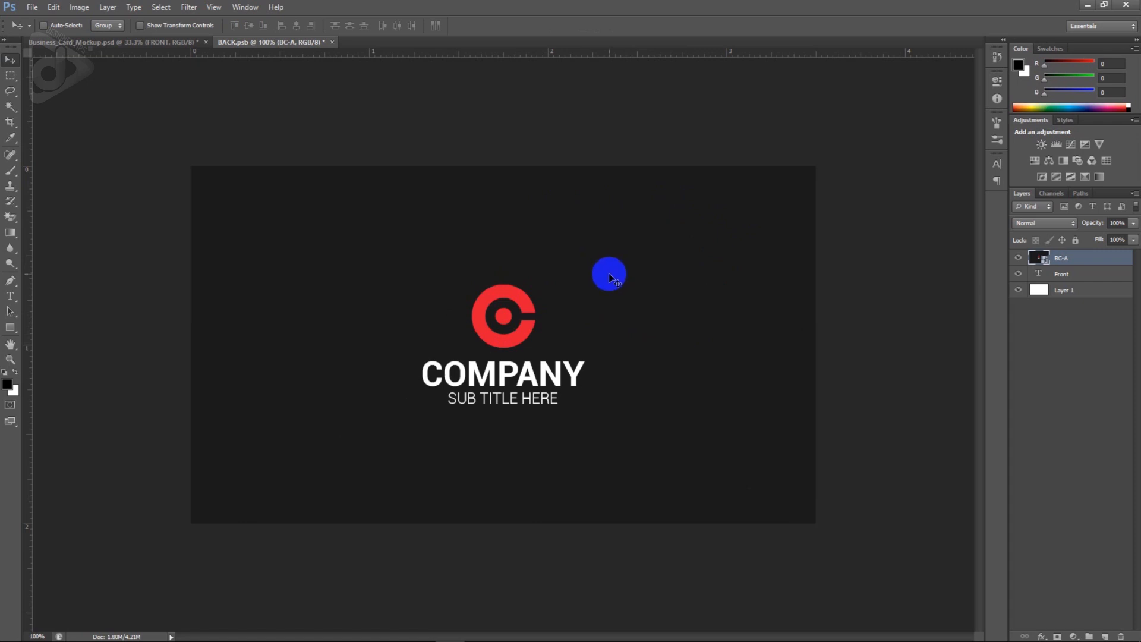
{"action": "key", "text": "ctrl+s"}
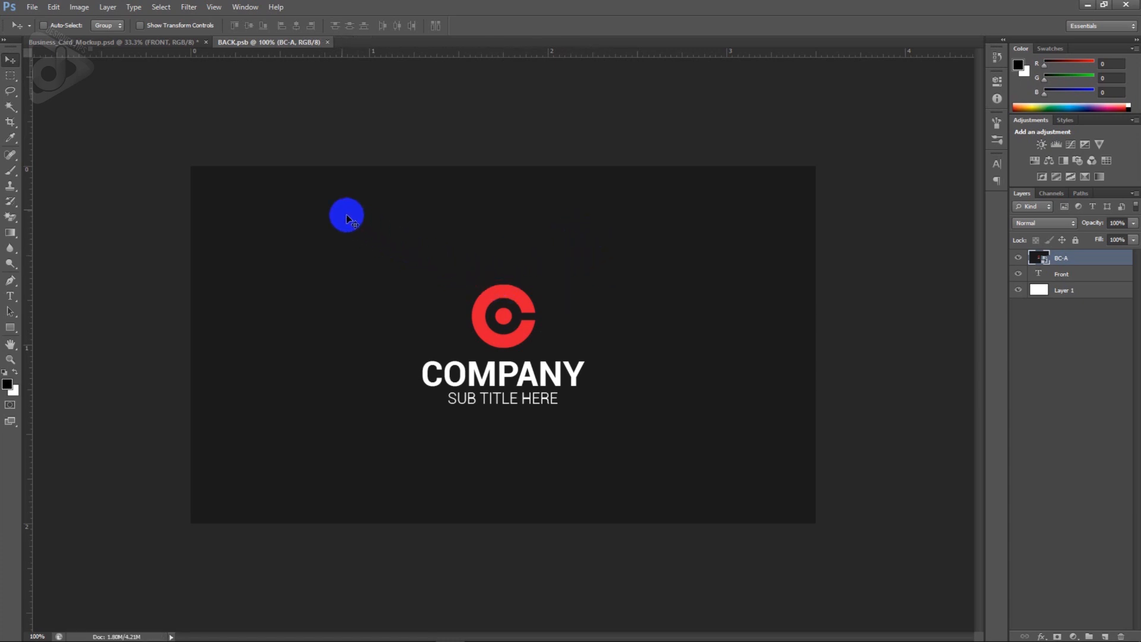
{"action": "left_click", "coordinate": [156, 43]}
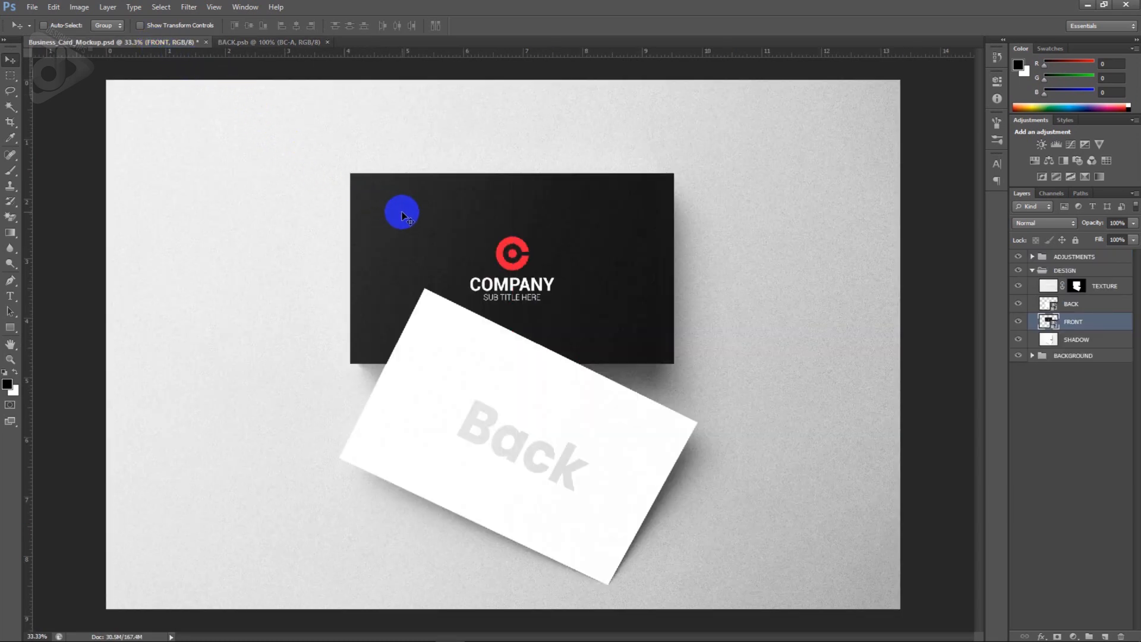
Step: Open the contents of the BACK smart object and place the BC-B image over the back card artwork
{"action": "double_click", "coordinate": [1047, 304]}
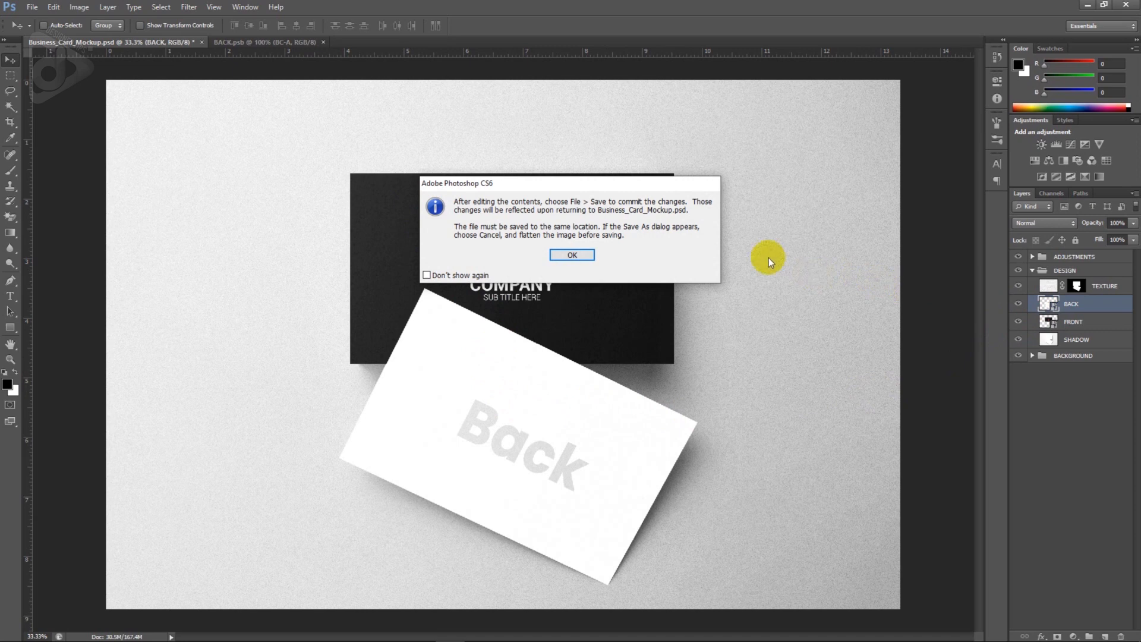
{"action": "left_click", "coordinate": [581, 255]}
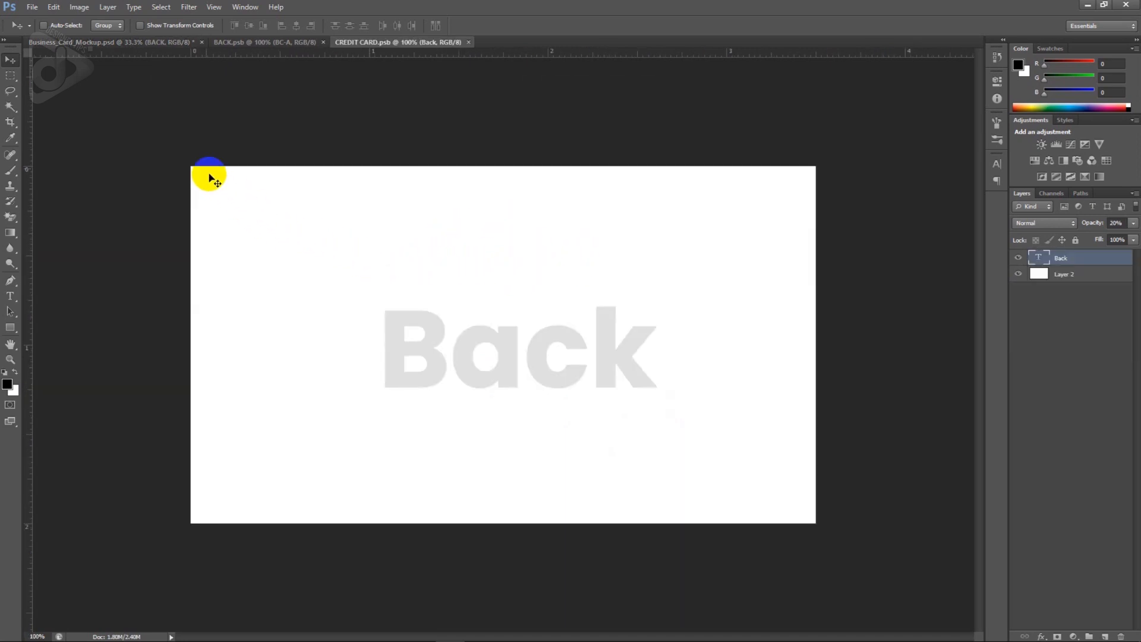
{"action": "left_click", "coordinate": [32, 7]}
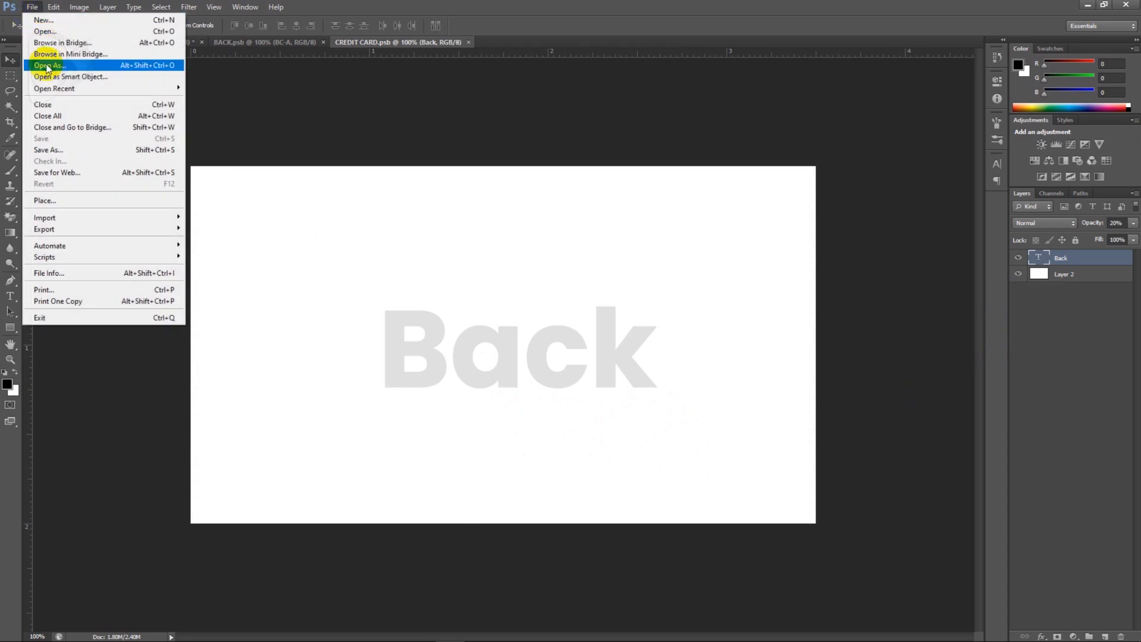
{"action": "left_click", "coordinate": [52, 200]}
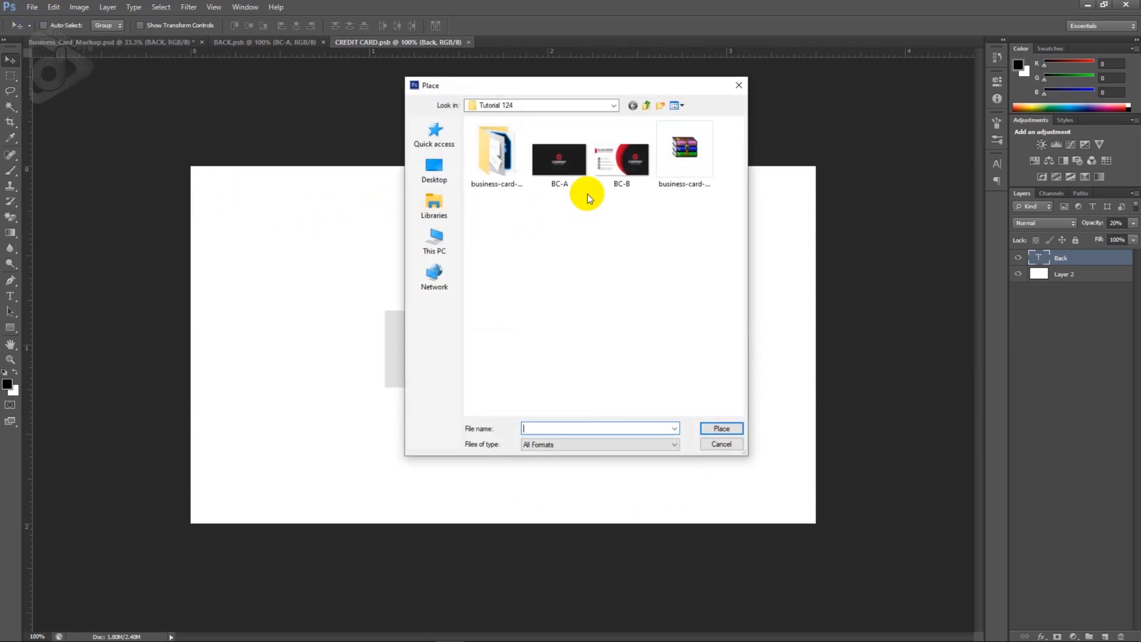
{"action": "left_click", "coordinate": [622, 160]}
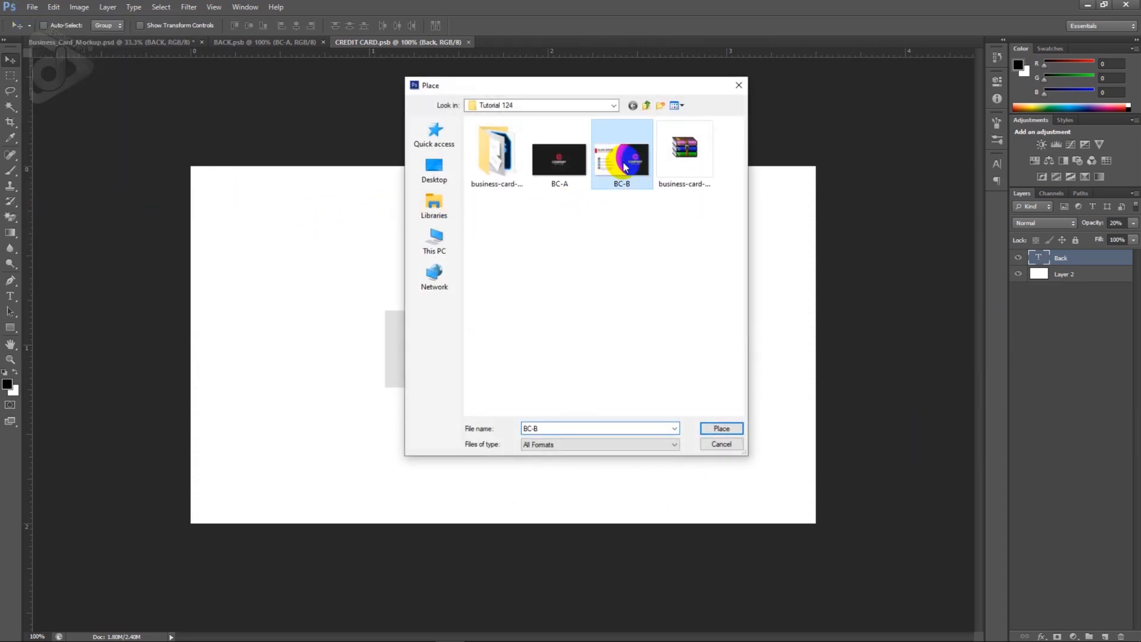
{"action": "left_click", "coordinate": [722, 429]}
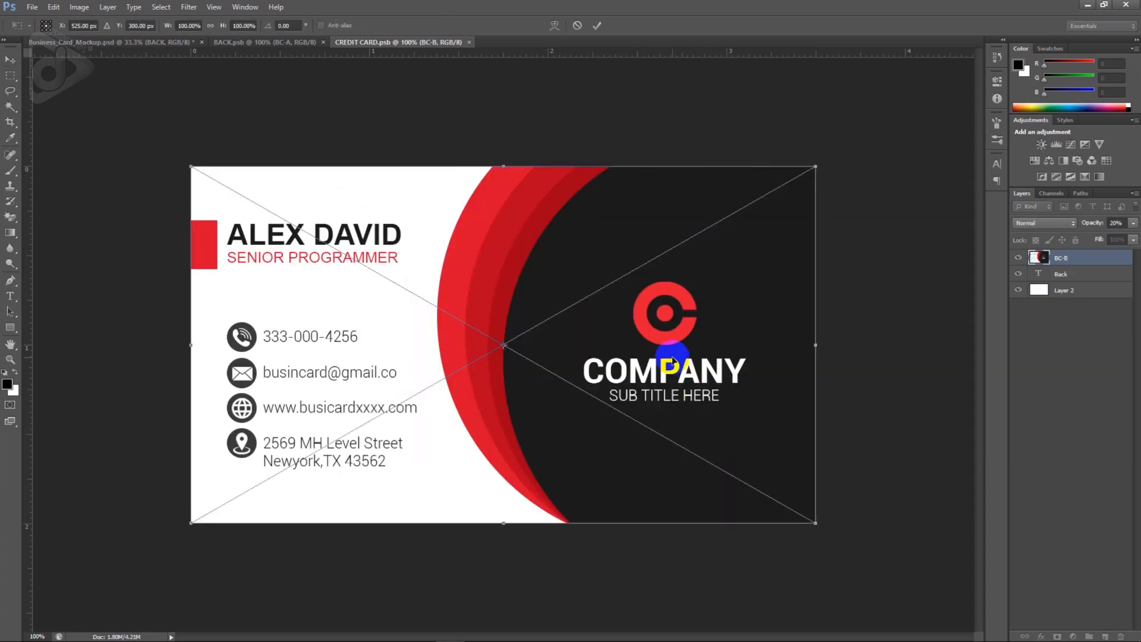
{"action": "key", "text": "Return"}
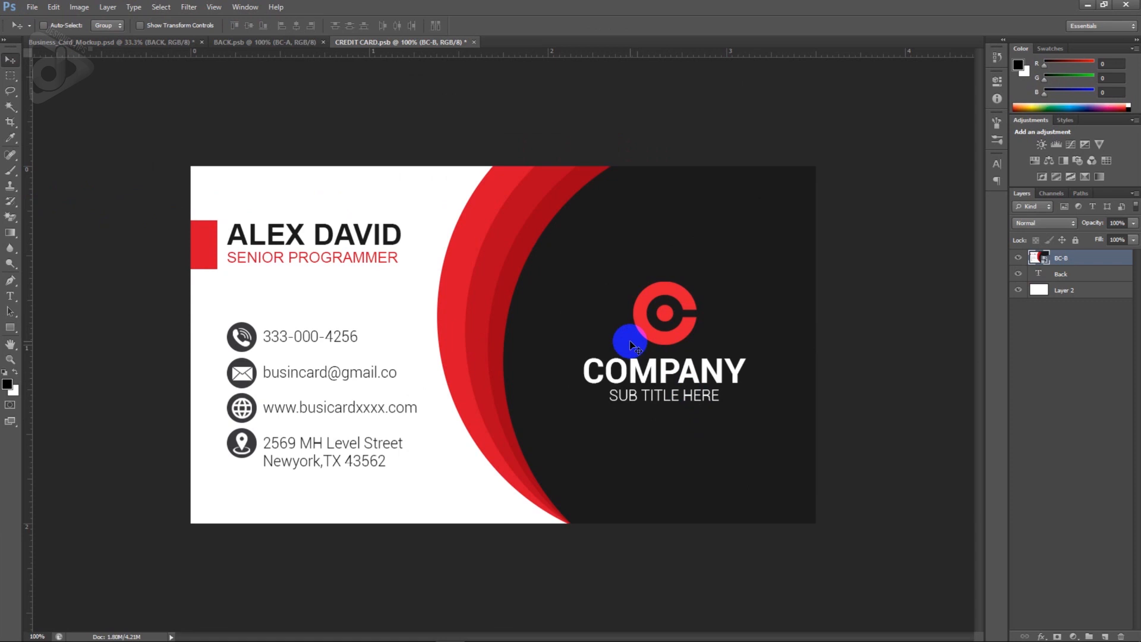
Step: Save the edited back smart object and return to the Business_Card_Mockup document to update the card
{"action": "key", "text": "ctrl+s"}
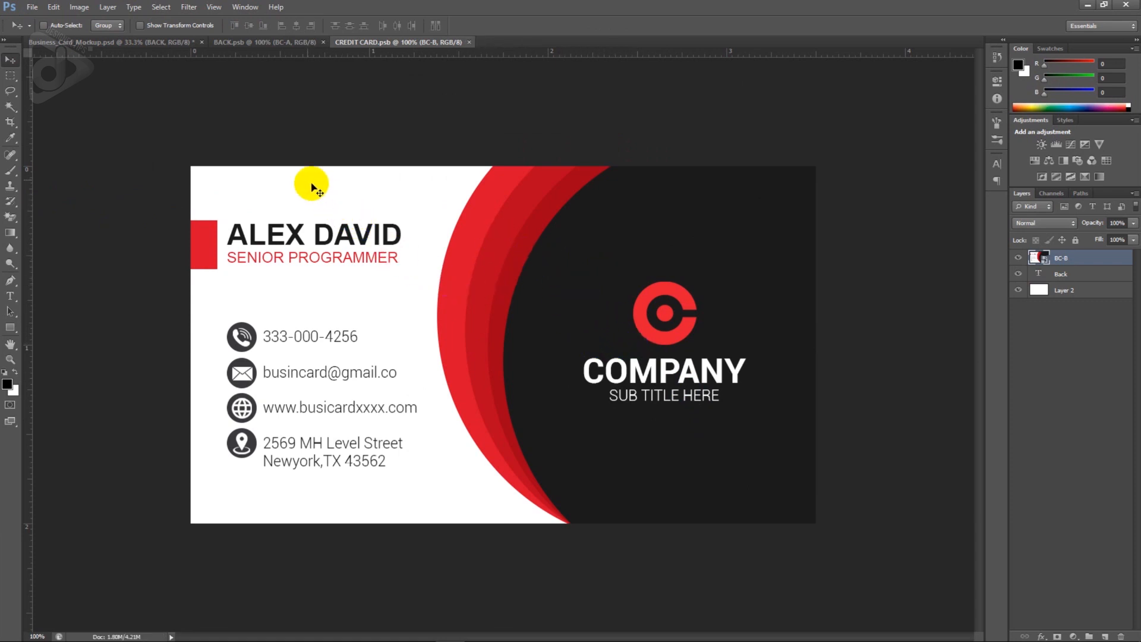
{"action": "left_click", "coordinate": [179, 43]}
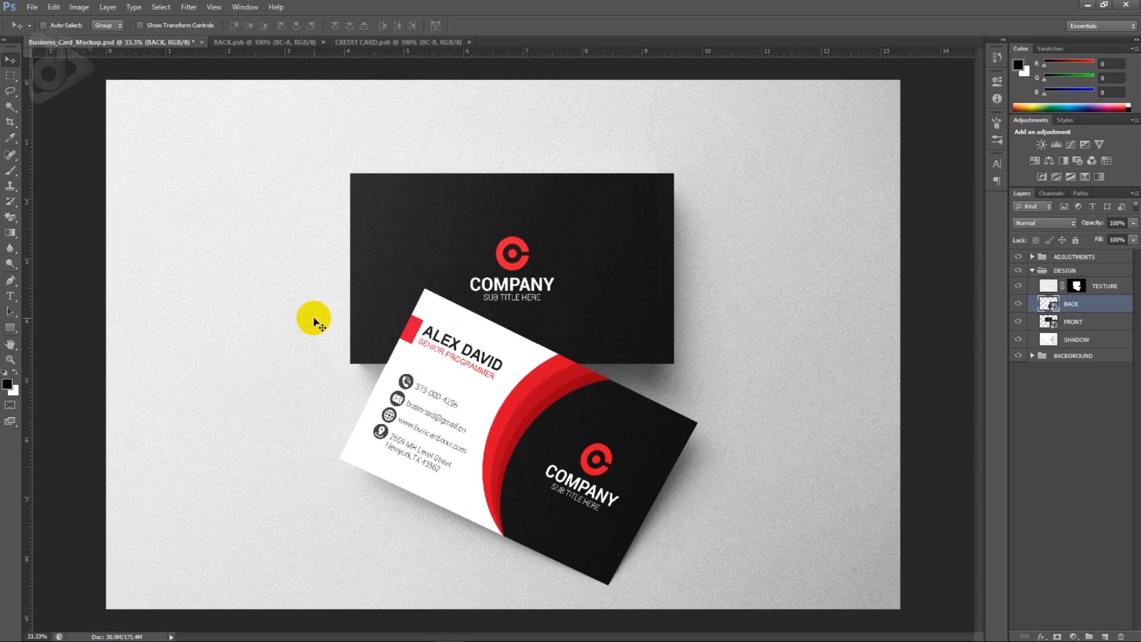
{"action": "left_click", "coordinate": [508, 319]}
Step: Save a JPEG copy of the mockup as Business_Card_Mockup2.jpg in the business-card-mockup folder, with maximum quality 12 and the Baseline ("Standard") format
{"action": "left_click", "coordinate": [32, 7]}
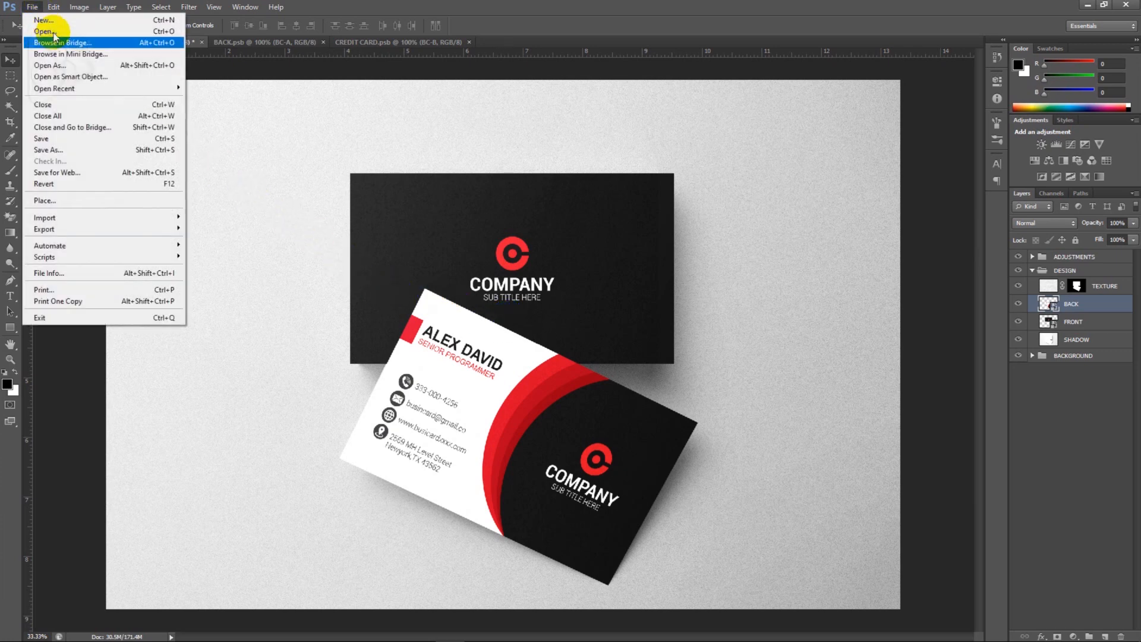
{"action": "left_click", "coordinate": [75, 148]}
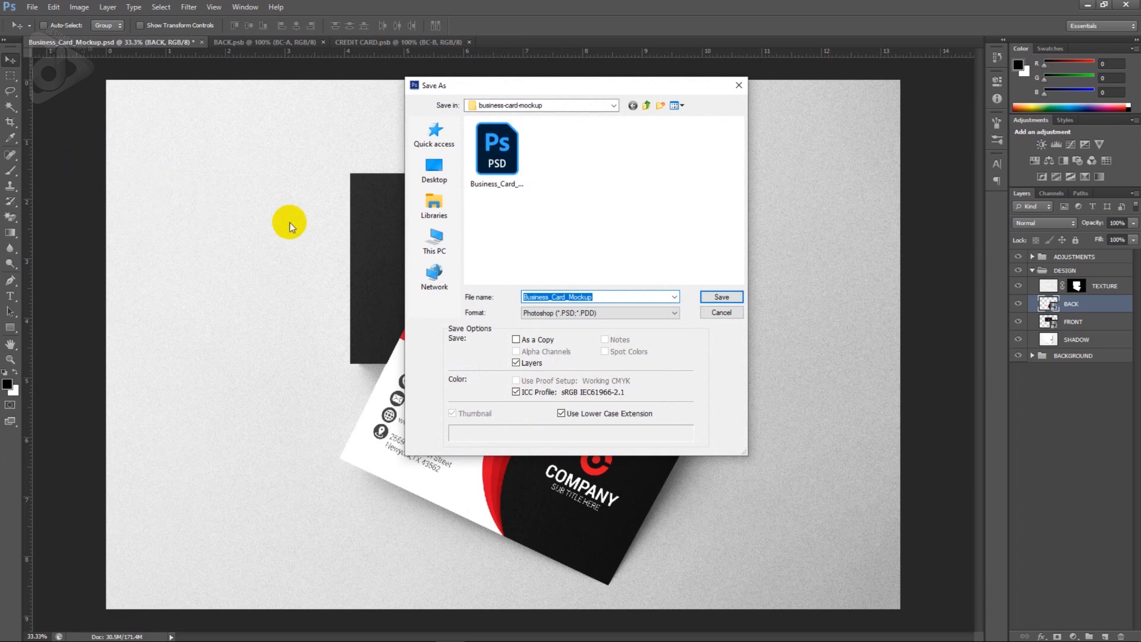
{"action": "left_click", "coordinate": [608, 310]}
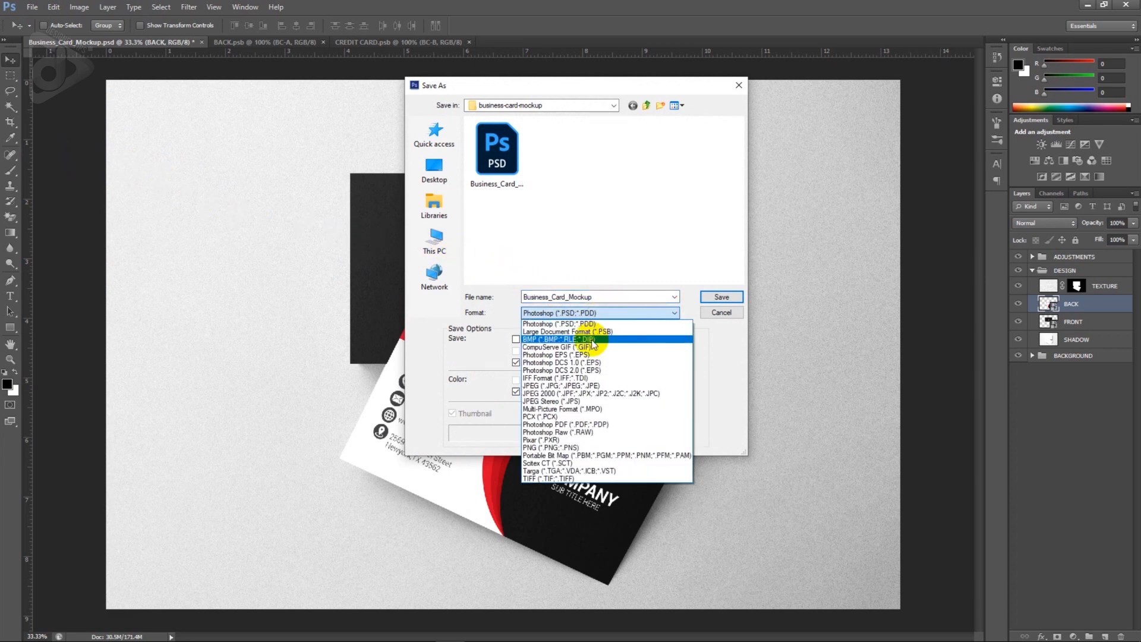
{"action": "left_click", "coordinate": [587, 386]}
{"action": "left_click", "coordinate": [586, 299]}
{"action": "left_click", "coordinate": [593, 297]}
{"action": "type", "text": "2.jpg"}
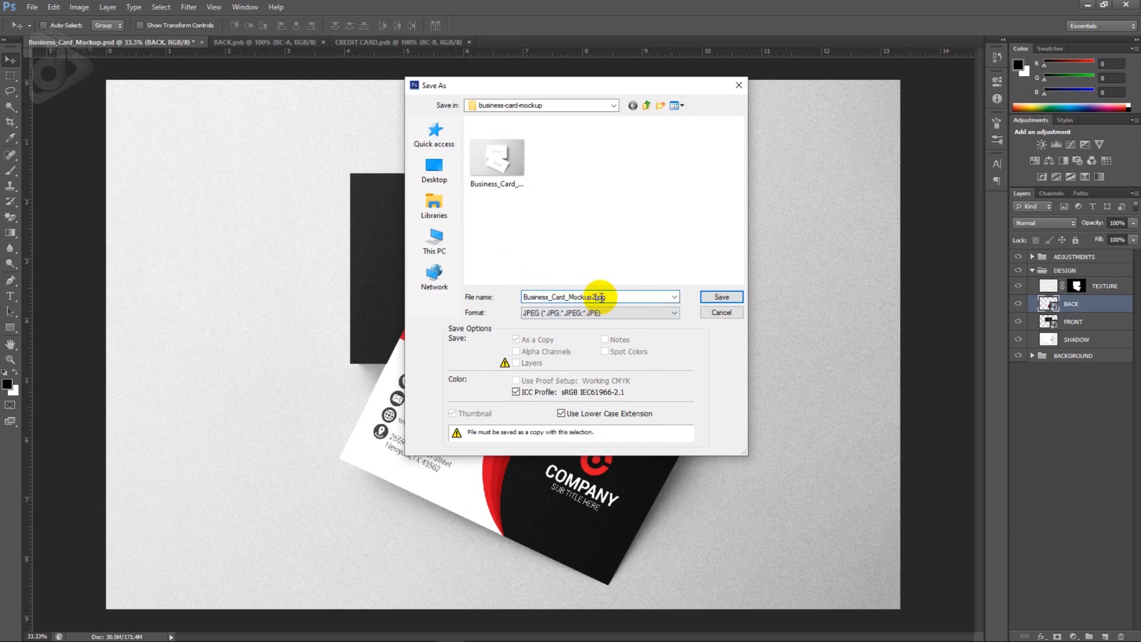
{"action": "left_click", "coordinate": [709, 300]}
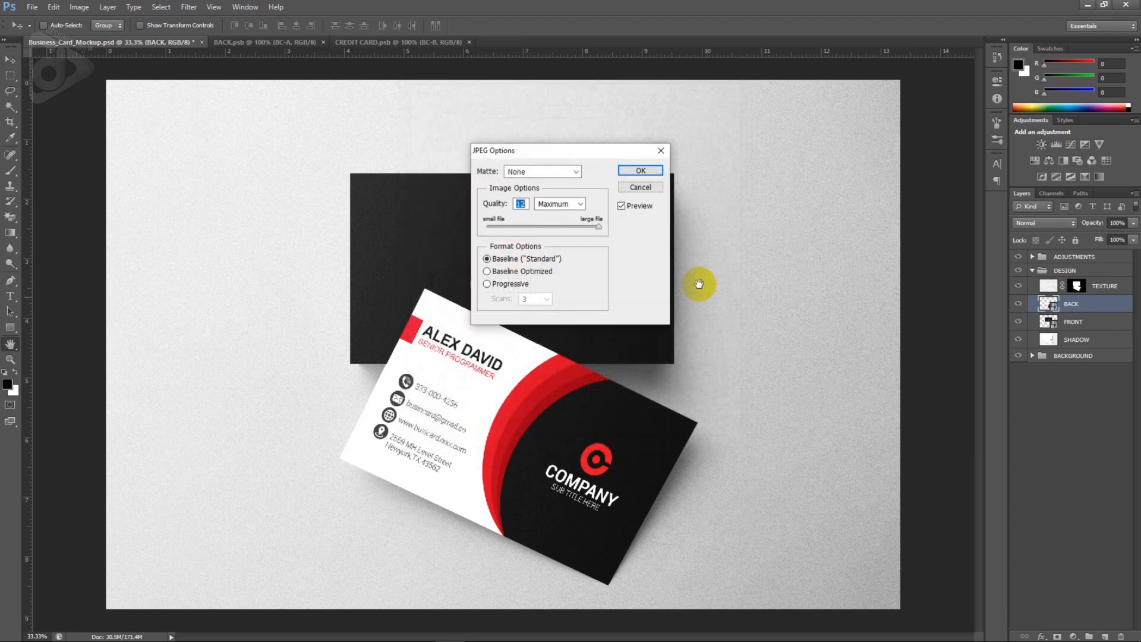
{"action": "left_click", "coordinate": [644, 172]}
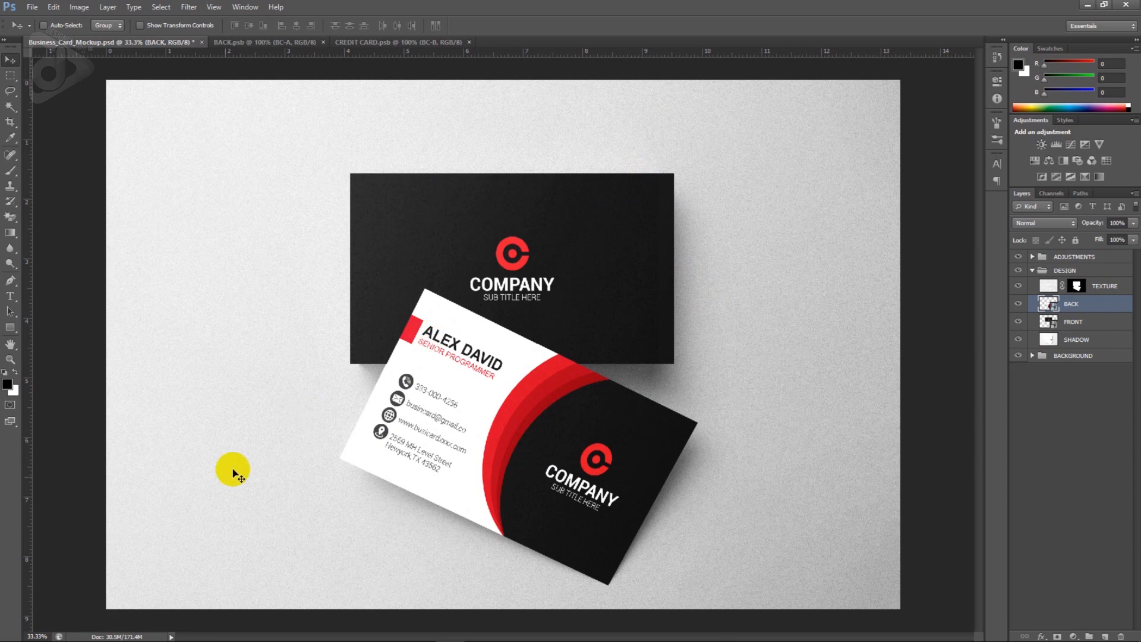
Step: Switch to File Explorer and open the exported Business_Card_Mockup2 image to view it
{"action": "left_click", "coordinate": [134, 631]}
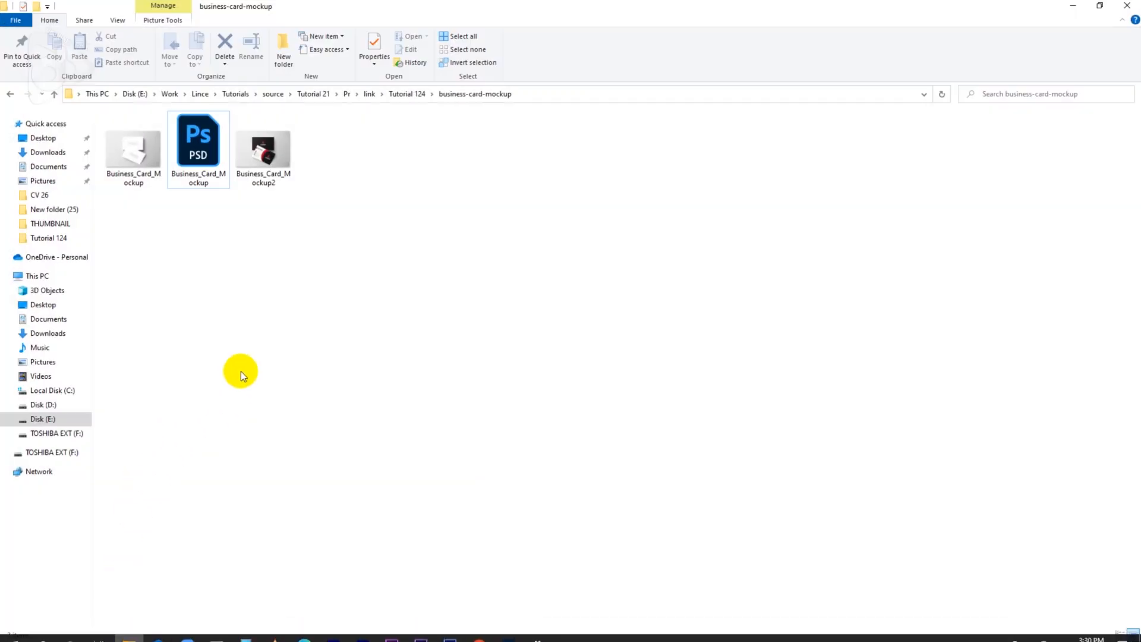
{"action": "double_click", "coordinate": [268, 182]}
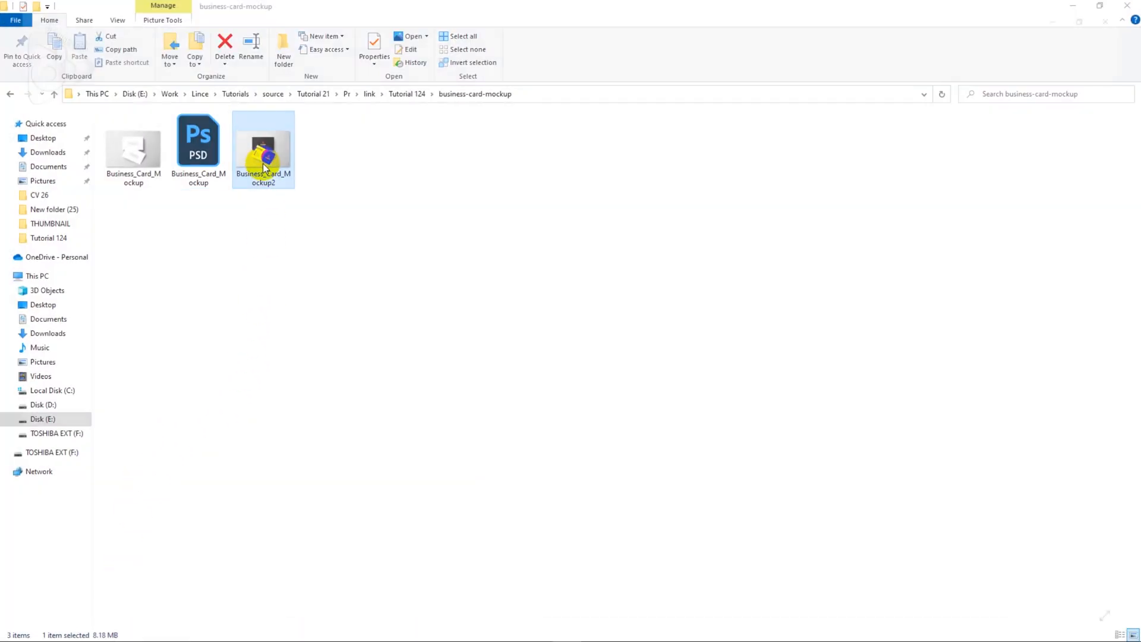